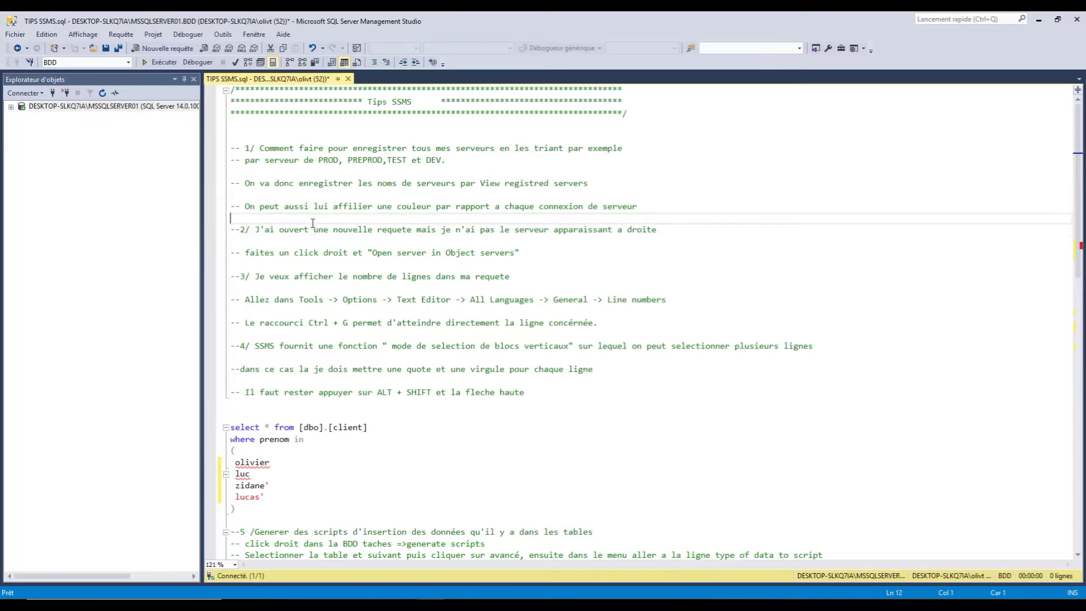
Read tip 1 in the script about registering servers sorted into PROD, PREPROD, TEST and DEV
left_click(484, 160)
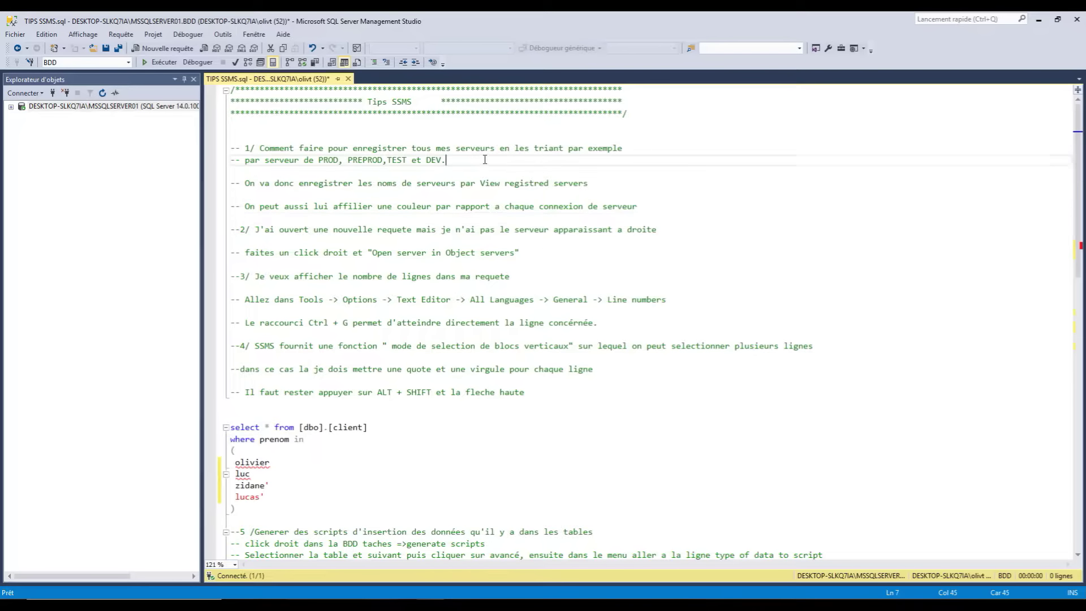
left_click(340, 159)
left_click(450, 161)
left_click(650, 148)
left_click(318, 160)
left_click(446, 160)
left_click(615, 148)
left_click(304, 146)
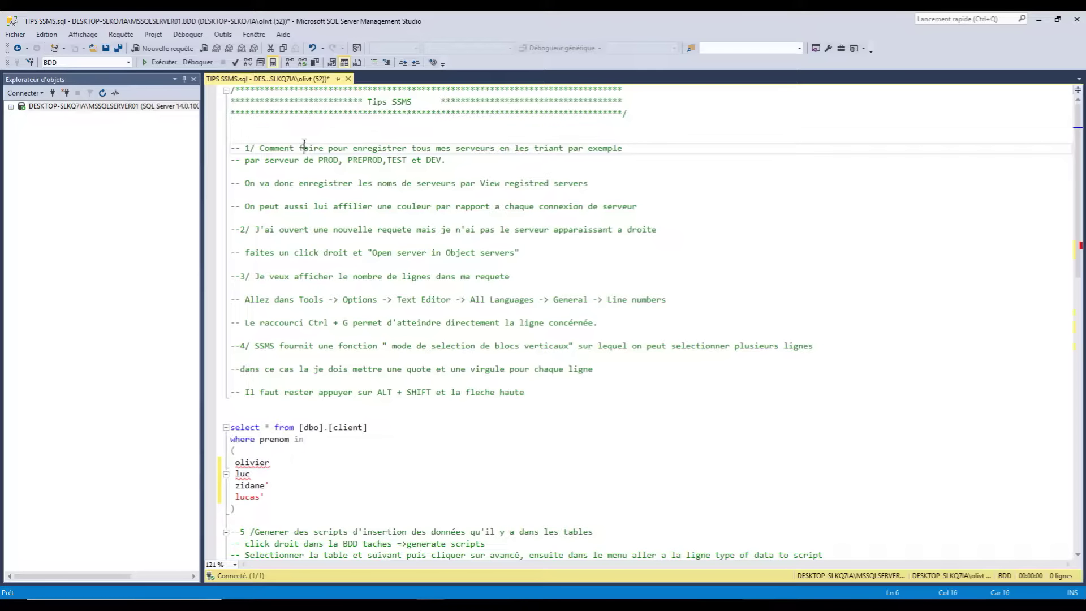
Show the registered servers (Serveurs inscrits) and select the TEST group
left_click(79, 35)
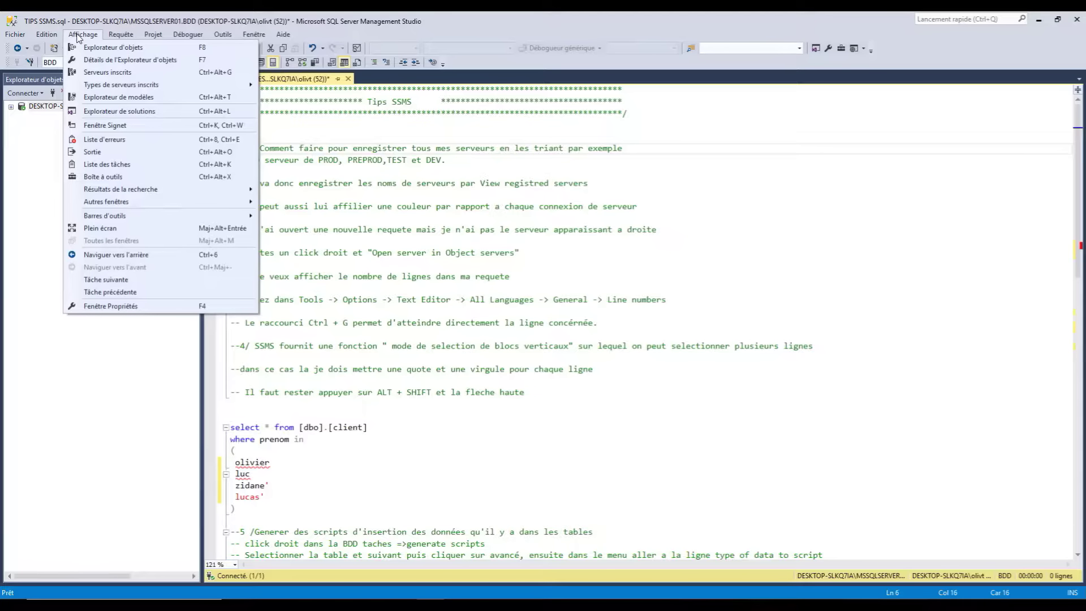
left_click(99, 72)
left_click(57, 127)
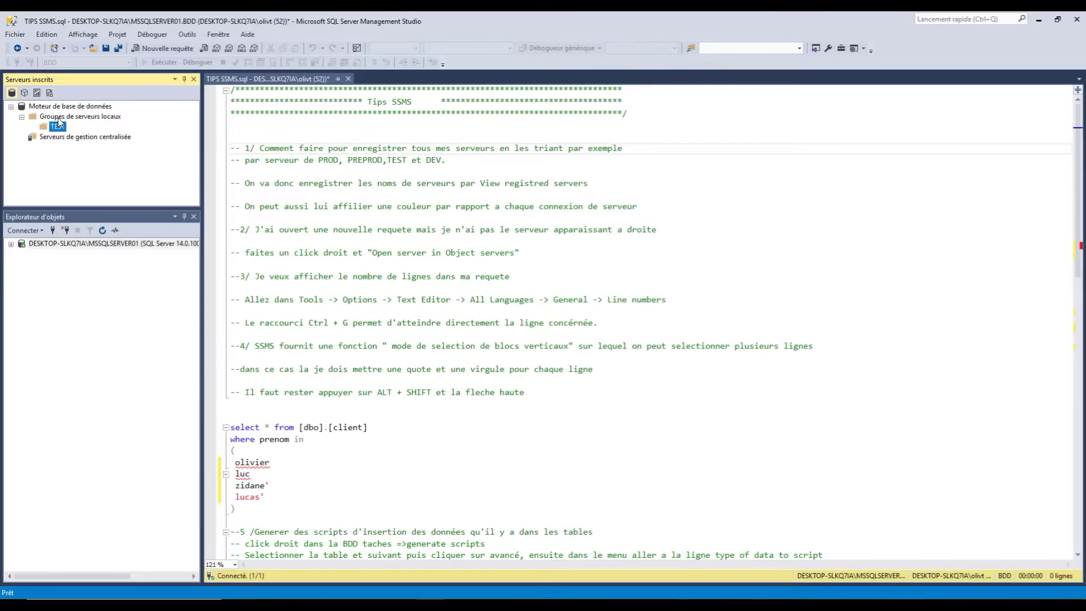
Create a new server group named PROD under the local server groups (Groupes de serveurs locaux)
right_click(58, 117)
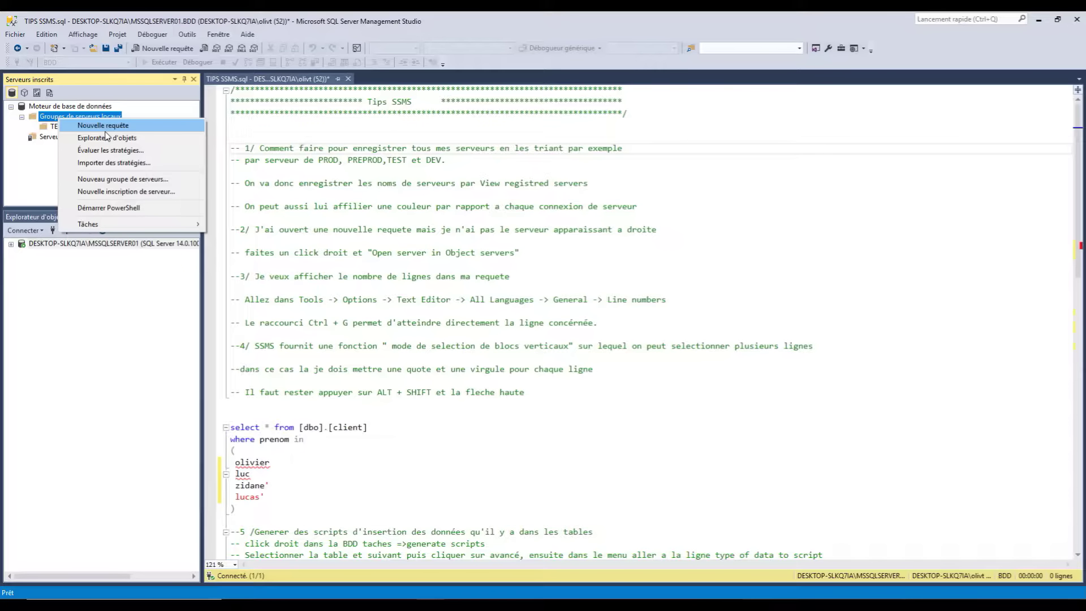
left_click(131, 179)
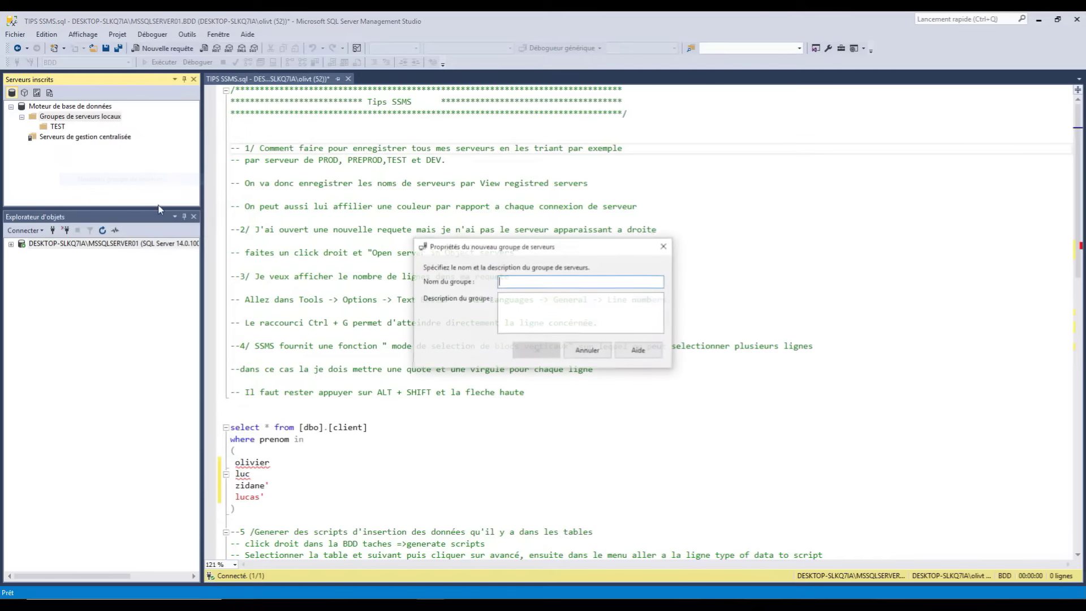
type("PROD")
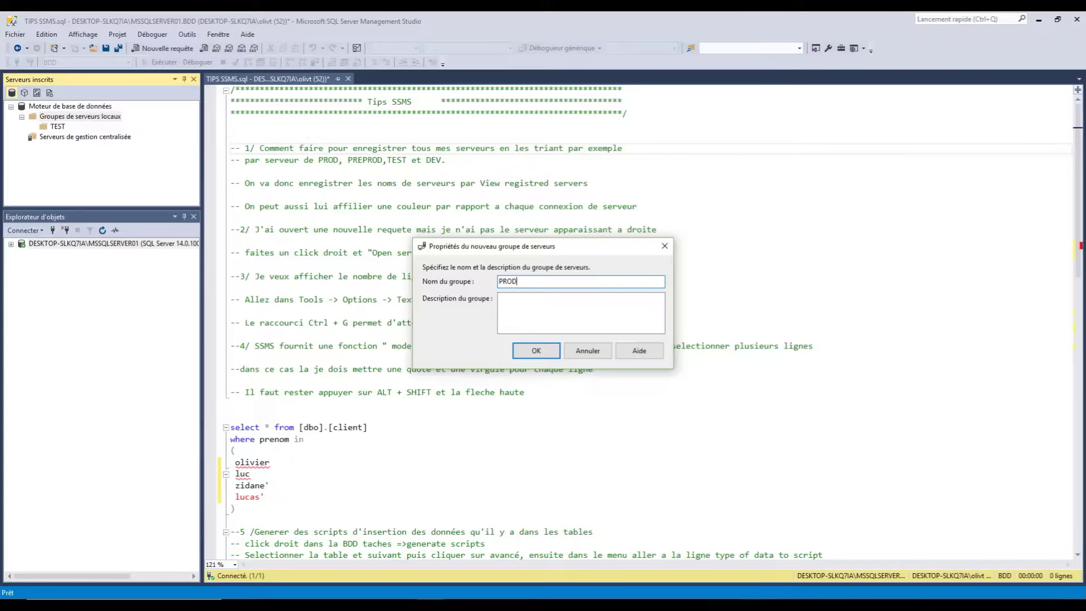
left_click(537, 352)
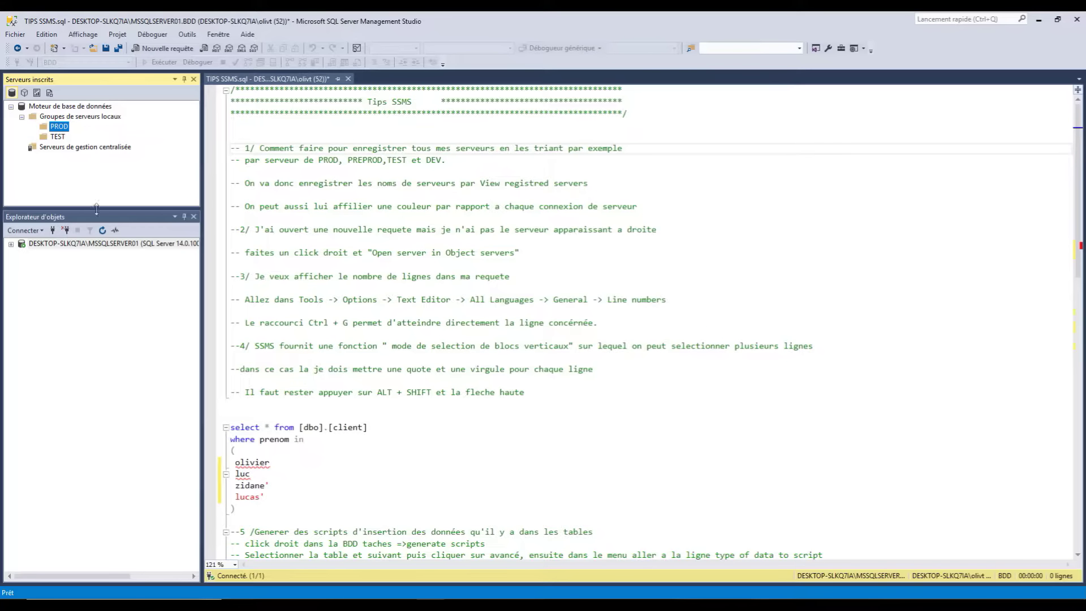
Register the server DESKTOP-SLKQ7IA\MSSQLSERVER01 in the TEST group, testing its connection before saving the registration
left_click(60, 138)
right_click(60, 139)
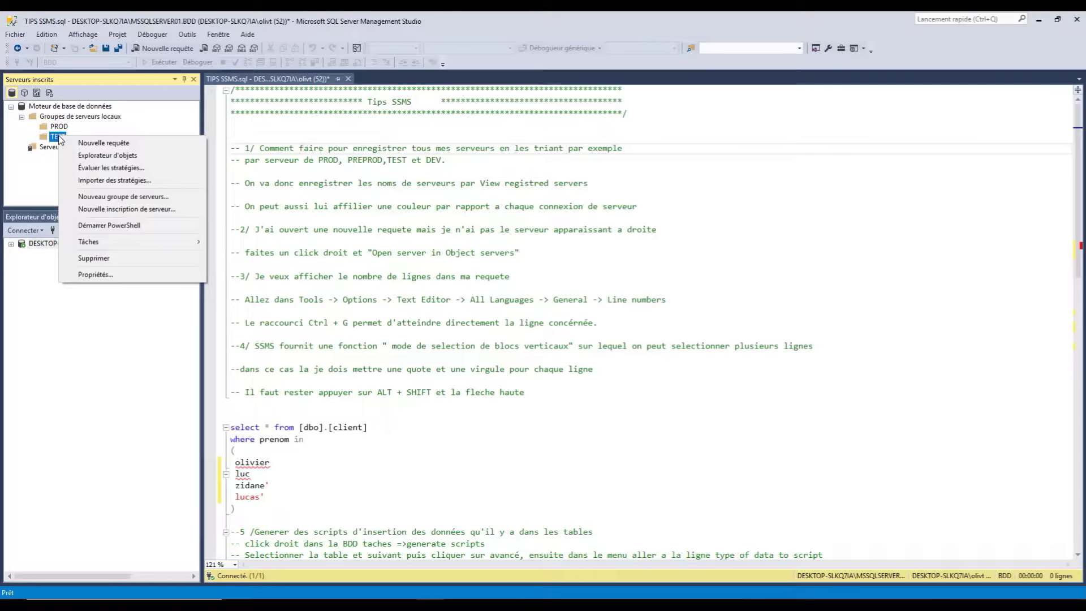
left_click(111, 211)
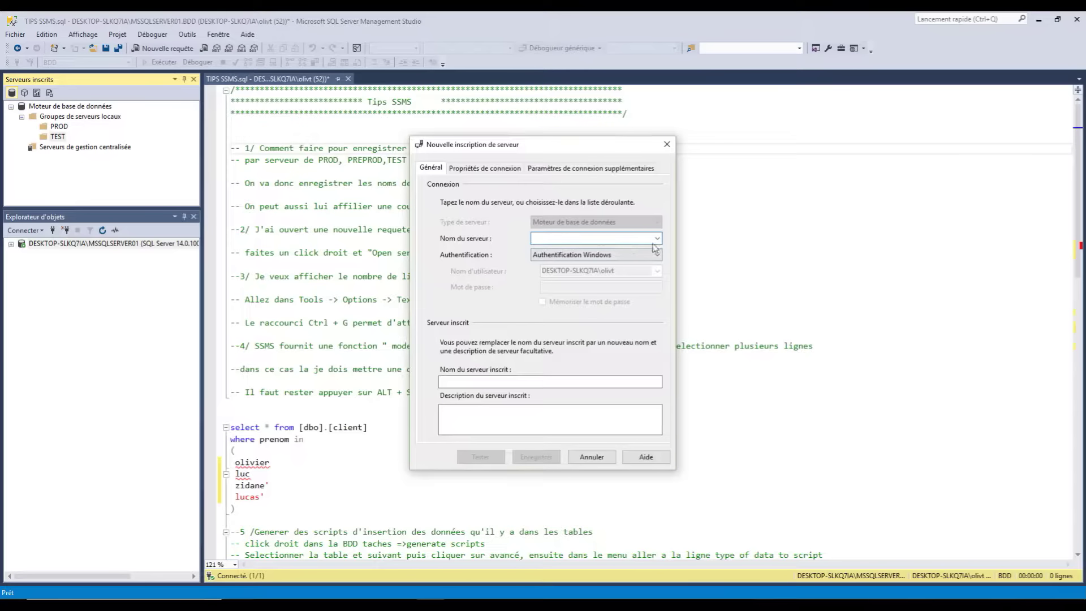
left_click(657, 239)
left_click(583, 249)
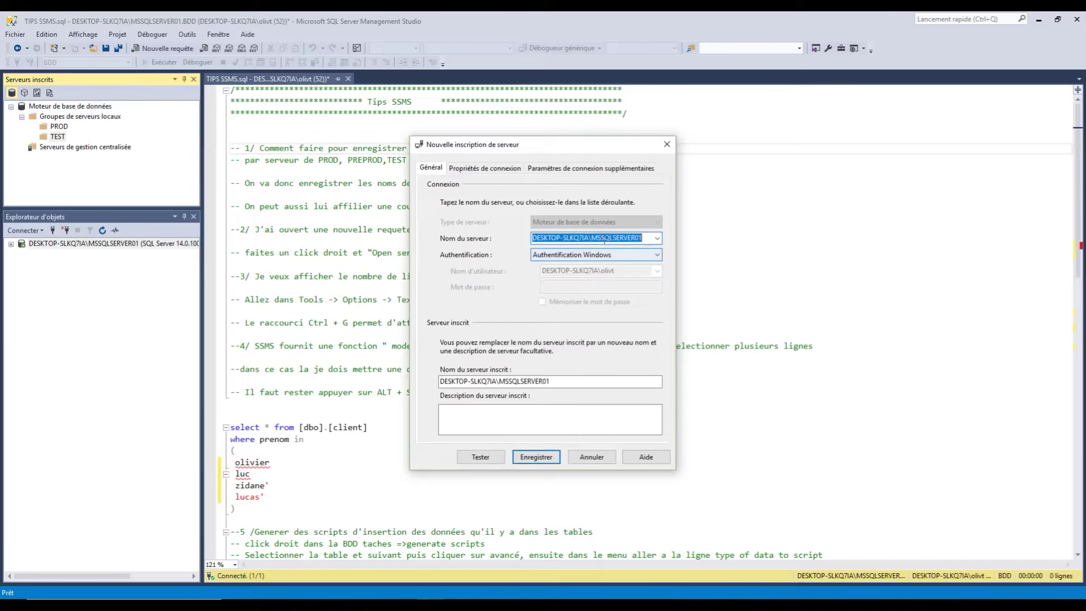
left_click(481, 457)
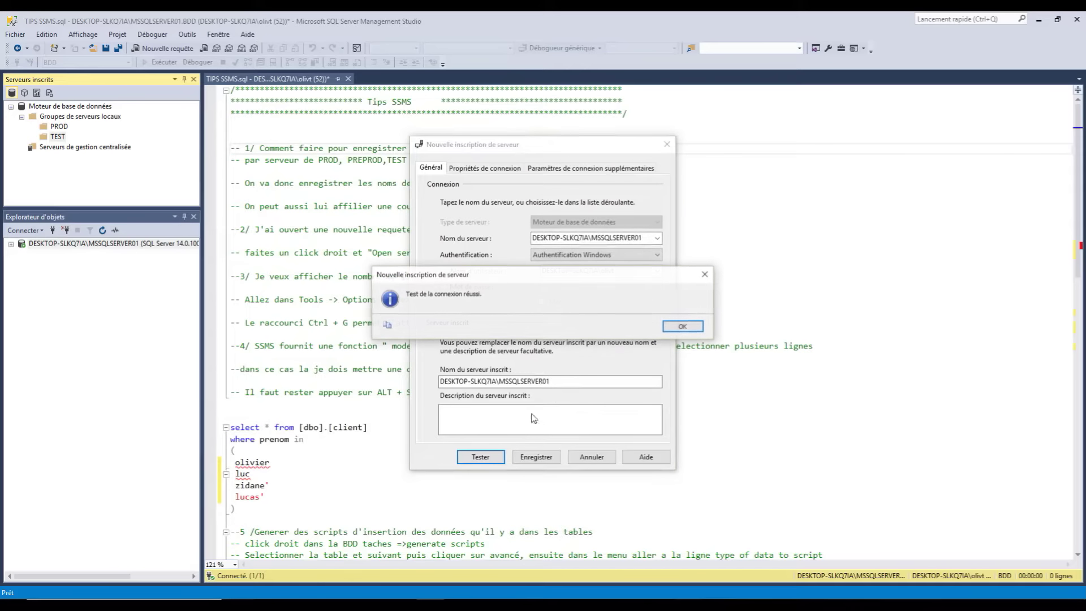
left_click(677, 327)
left_click(536, 456)
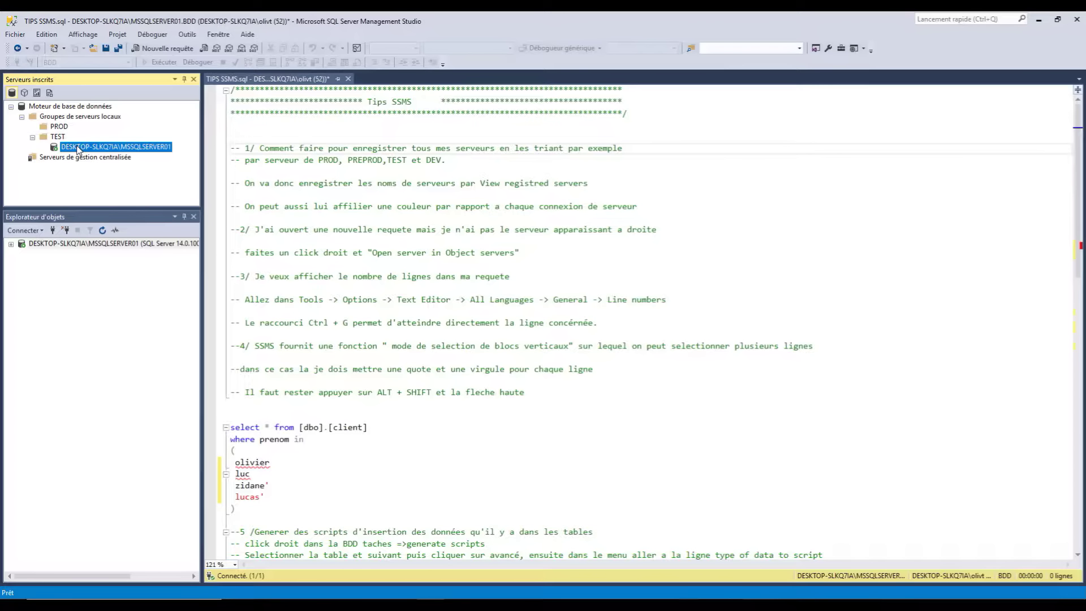
Enable a custom connection color for the registered server in the TEST group, set it to red and save
right_click(78, 149)
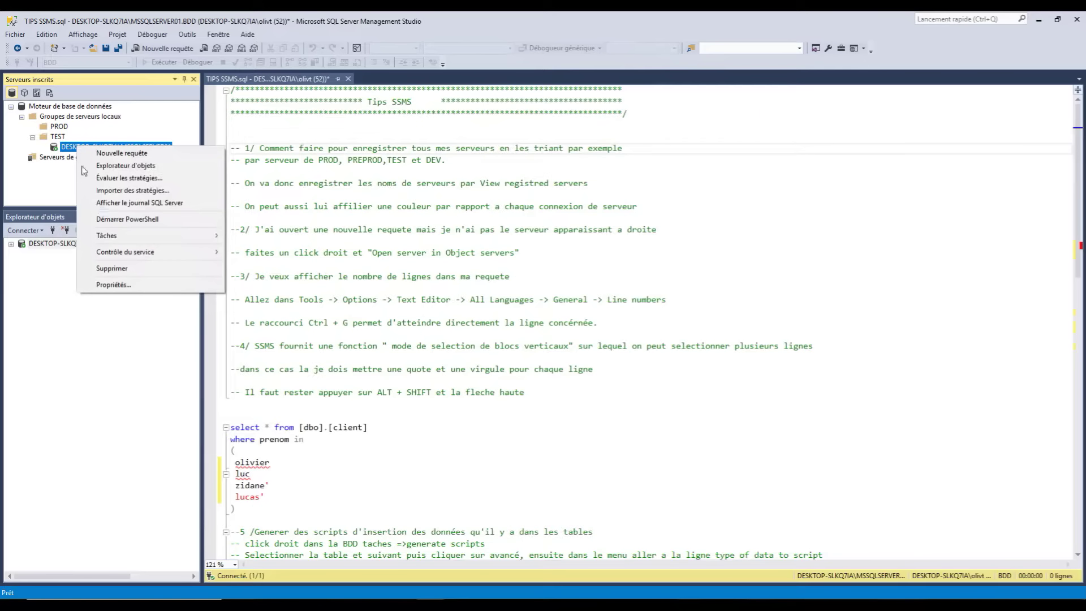
left_click(116, 286)
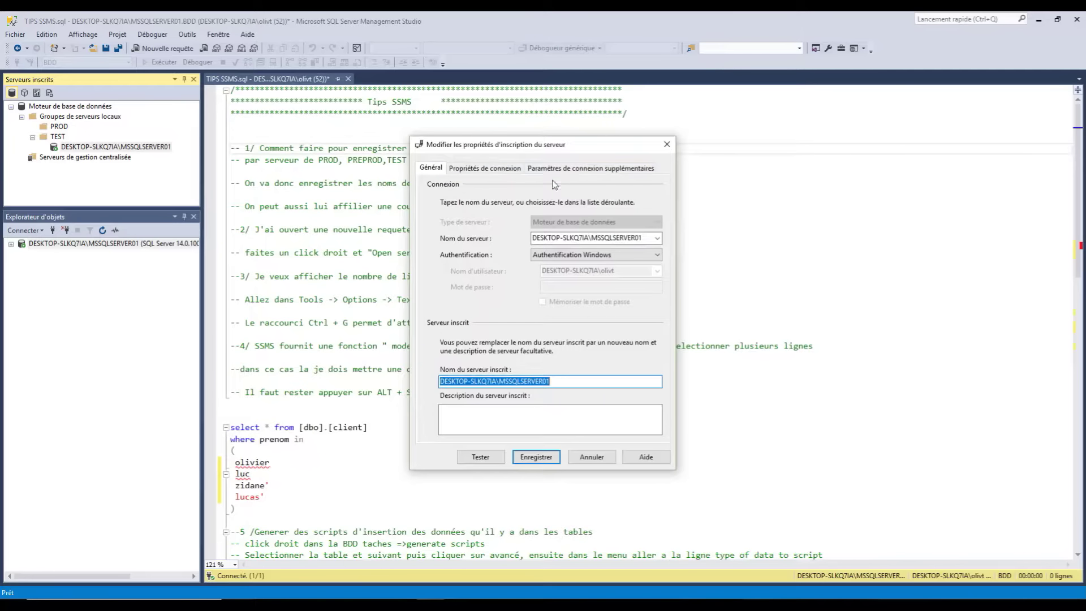
left_click(567, 168)
left_click(494, 169)
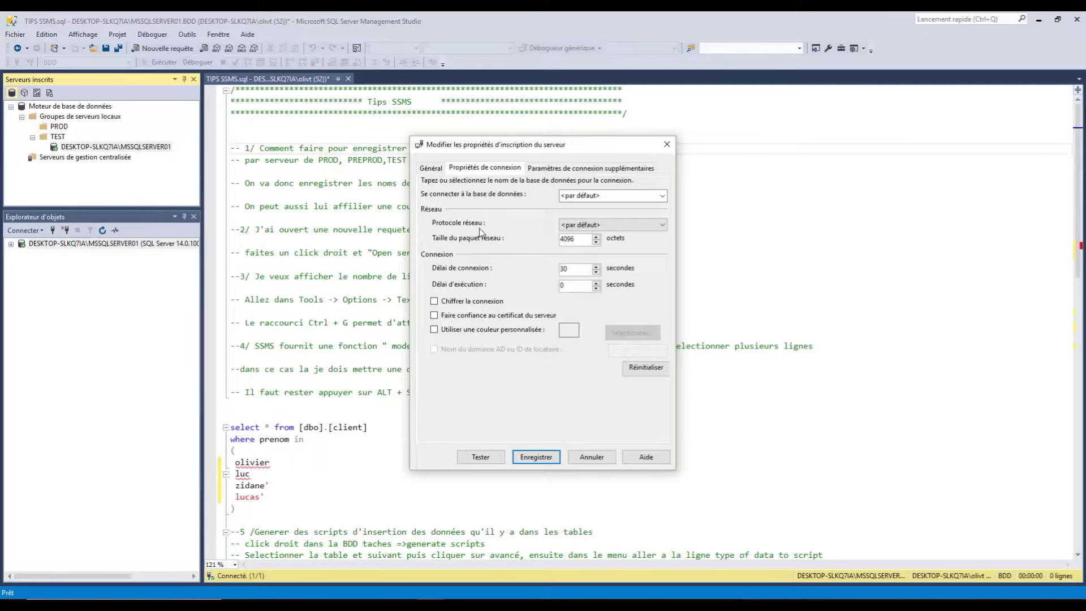
left_click(434, 330)
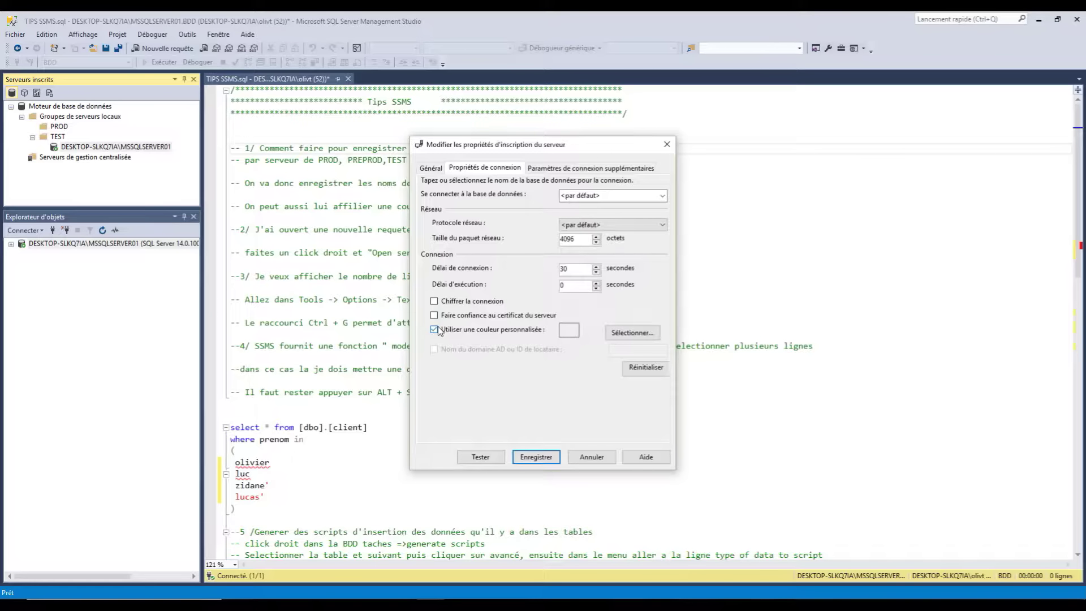
left_click(643, 335)
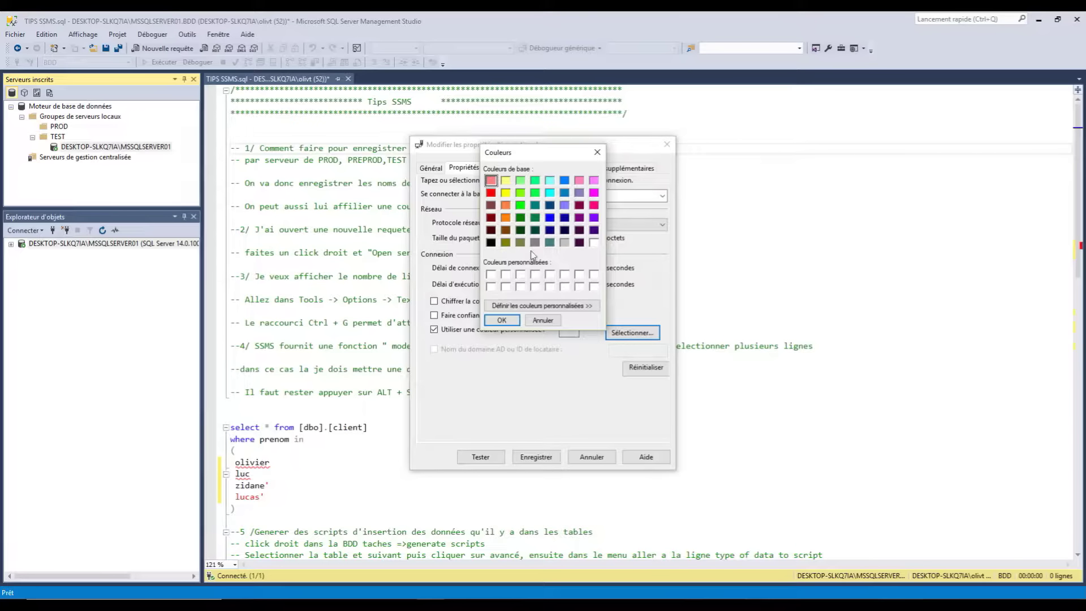
left_click(490, 194)
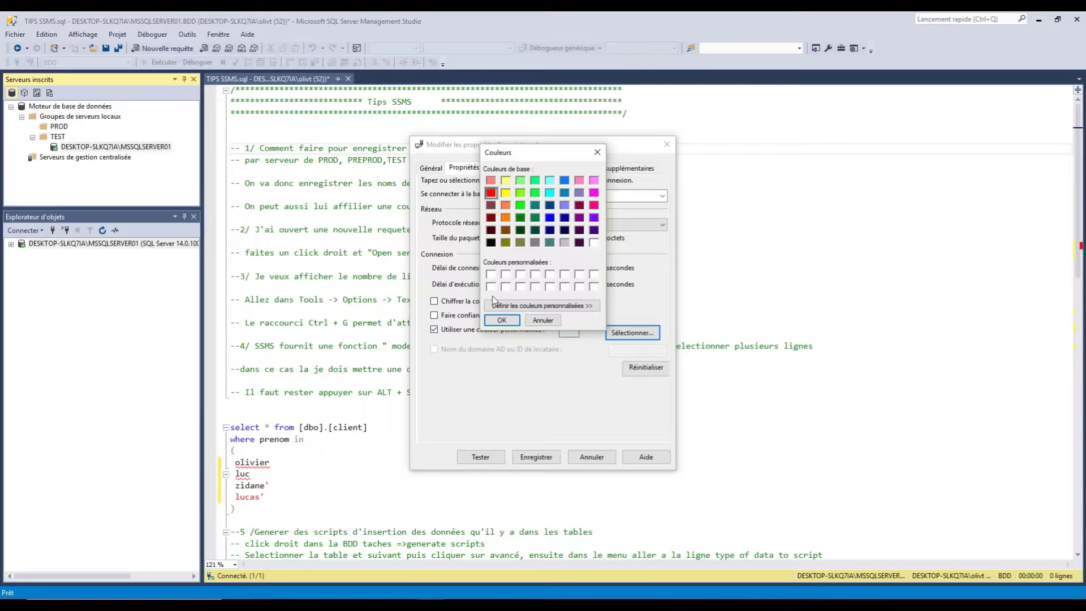
left_click(505, 322)
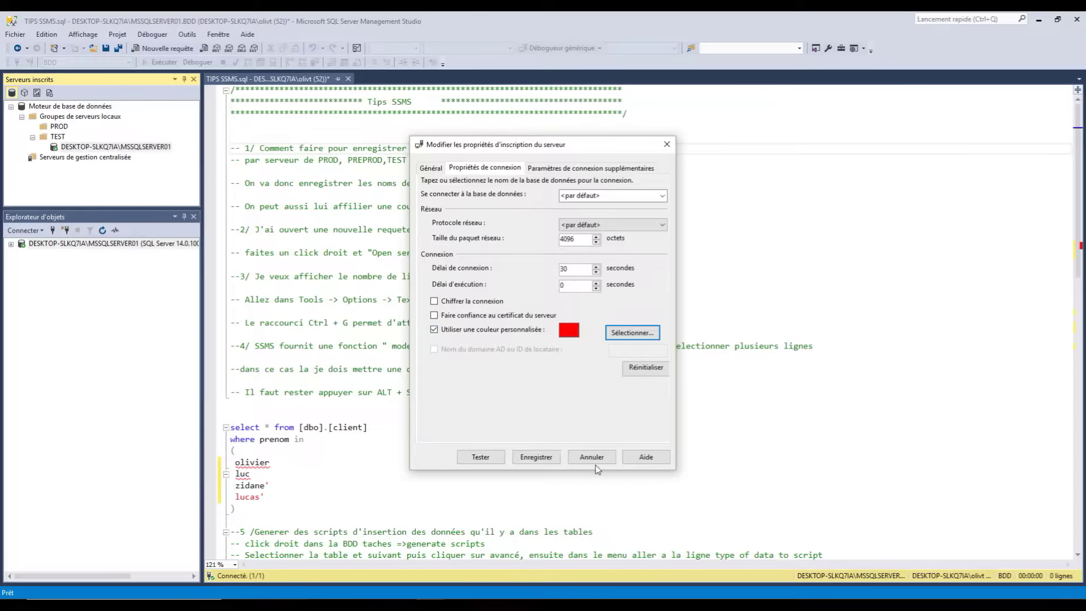
left_click(552, 457)
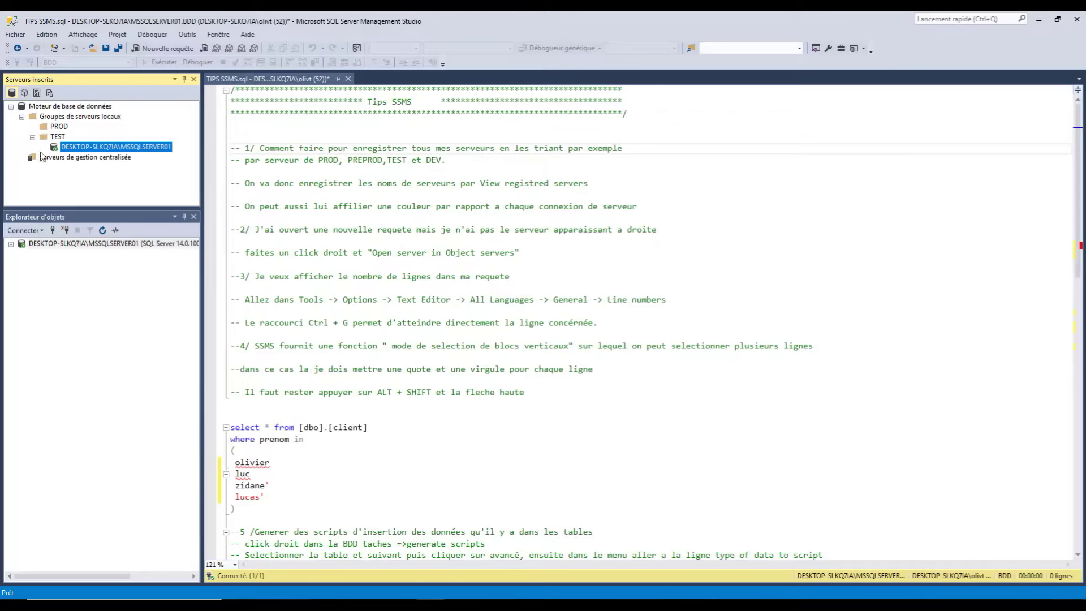
Open a new query on DESKTOP-SLKQ7IA\MSSQLSERVER01 from Object Explorer
right_click(82, 150)
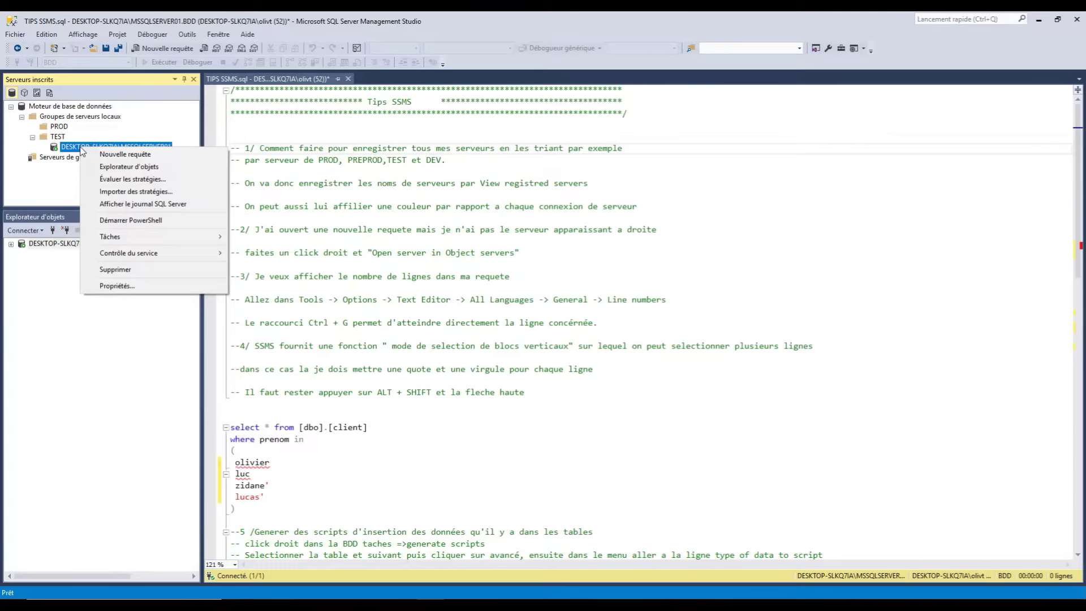
left_click(48, 247)
right_click(50, 249)
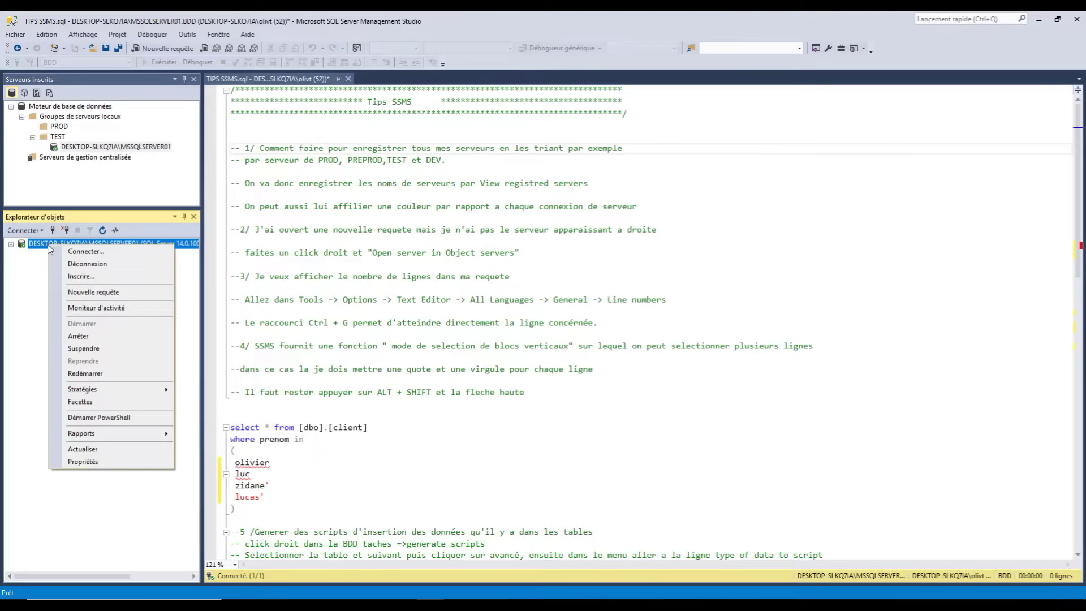
left_click(95, 292)
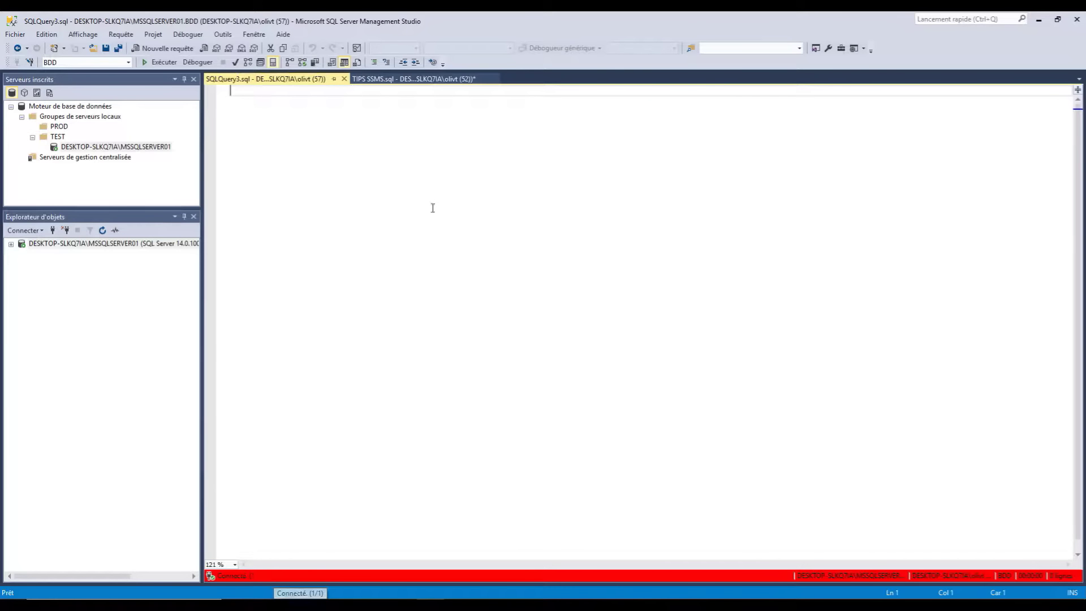
Return to the TIPS SSMS.sql script at tip 2 and disconnect the server from Object Explorer
left_click(404, 81)
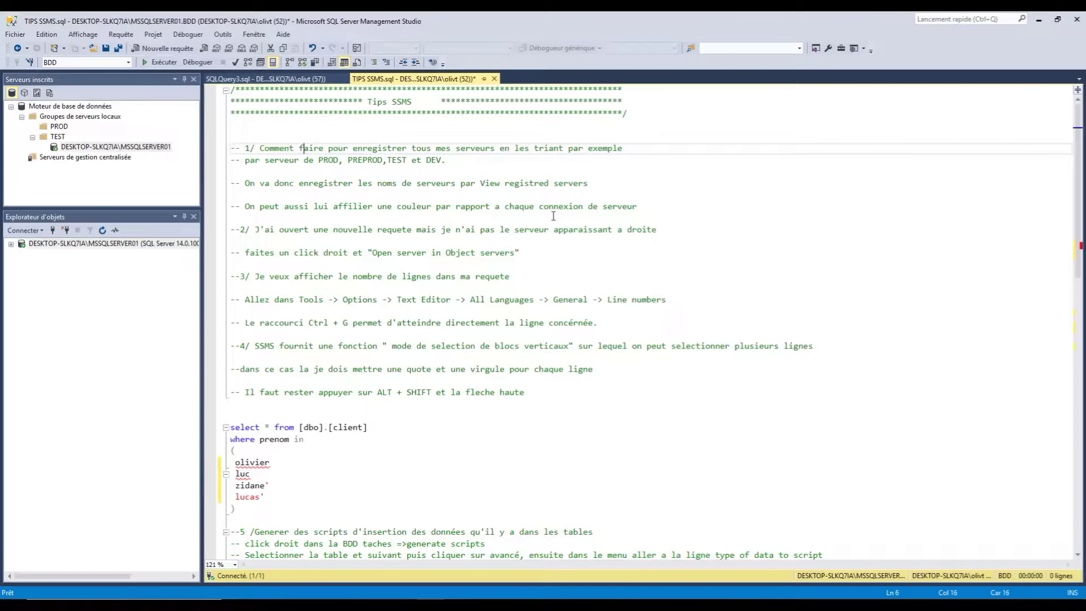
left_click(419, 228)
left_click(625, 270)
left_click(550, 257)
left_click(695, 226)
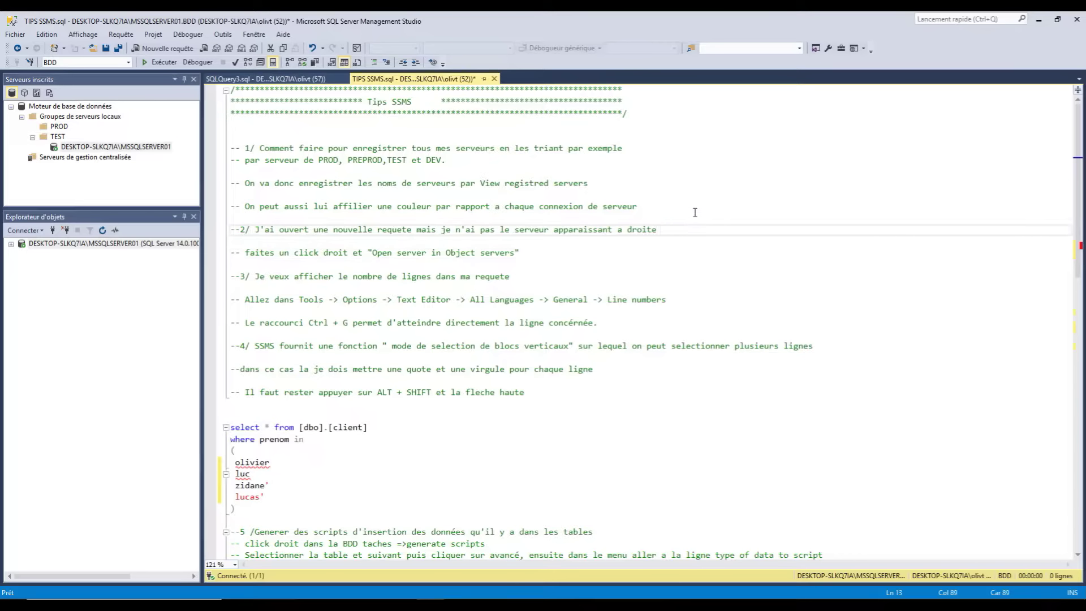
left_click(82, 246)
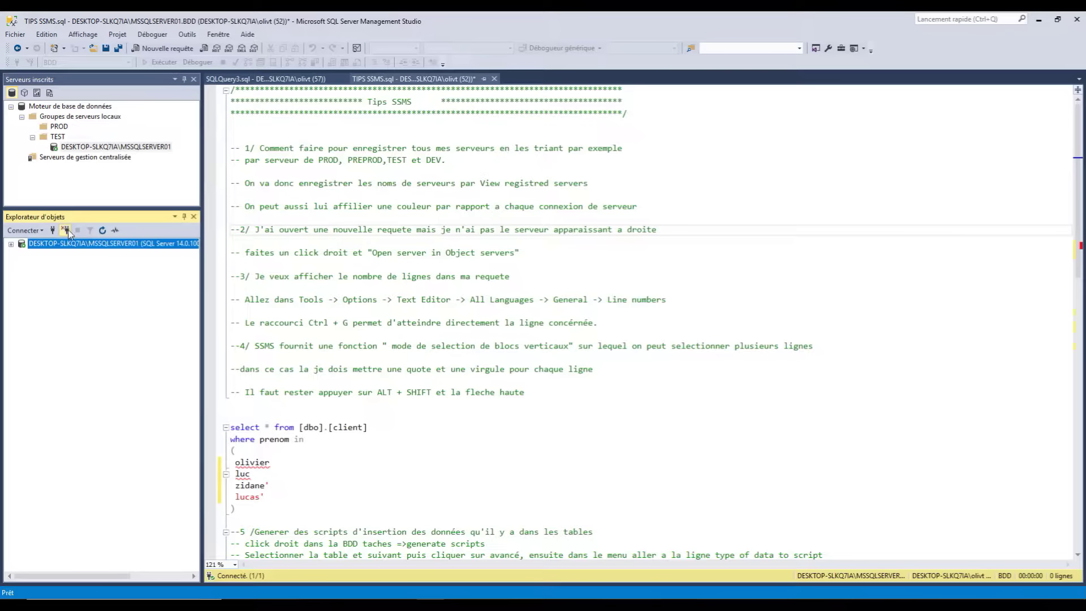
left_click(68, 230)
left_click(368, 229)
left_click(530, 254)
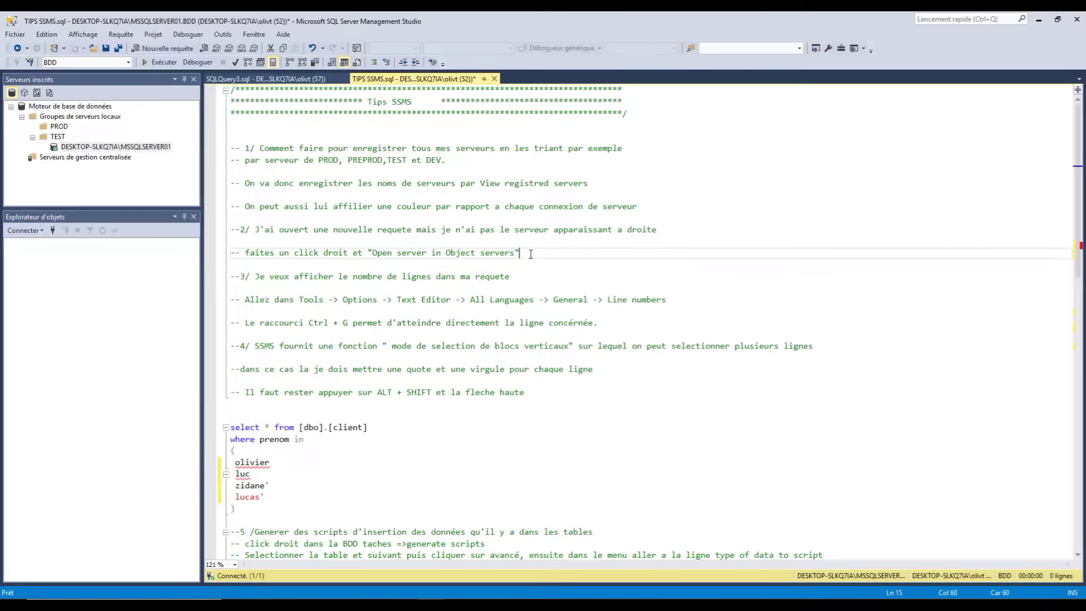
Open another new query and enter the sample text "fdsfsd"
left_click(164, 48)
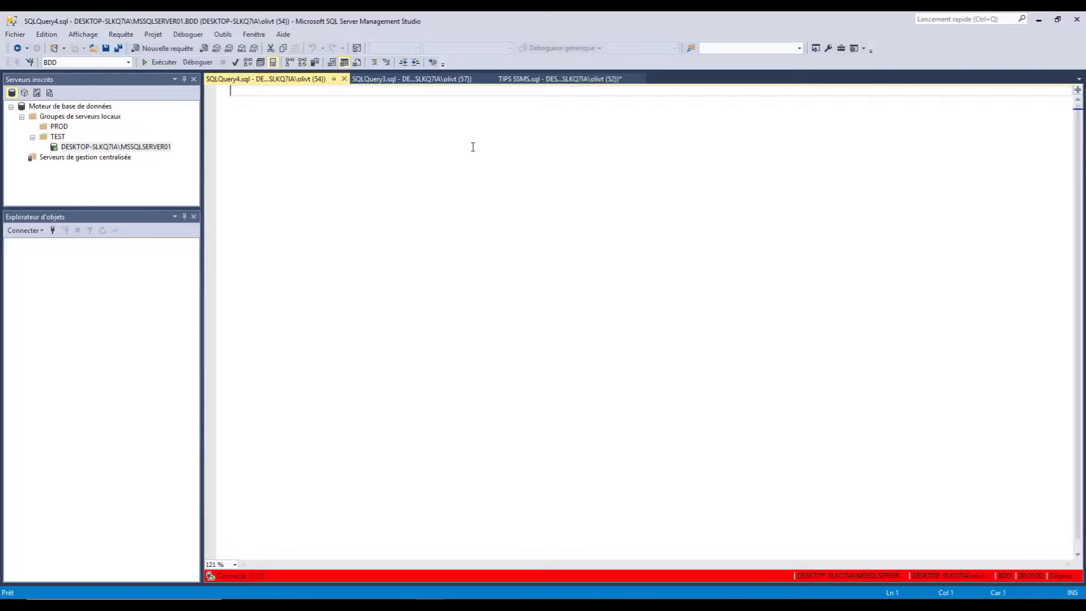
type("fdsfsd")
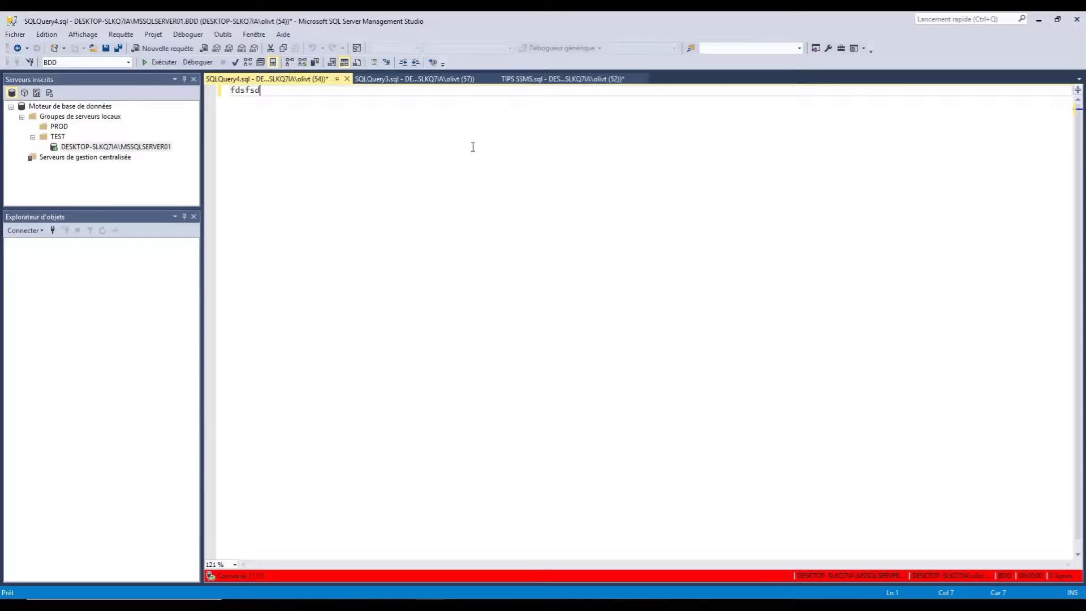
left_click(33, 231)
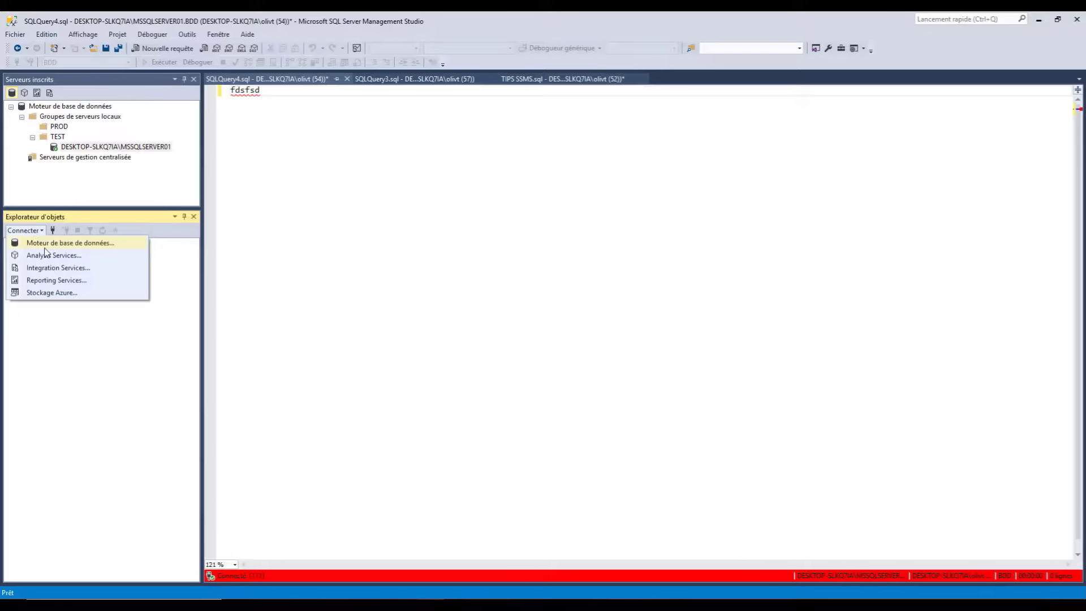
left_click(238, 256)
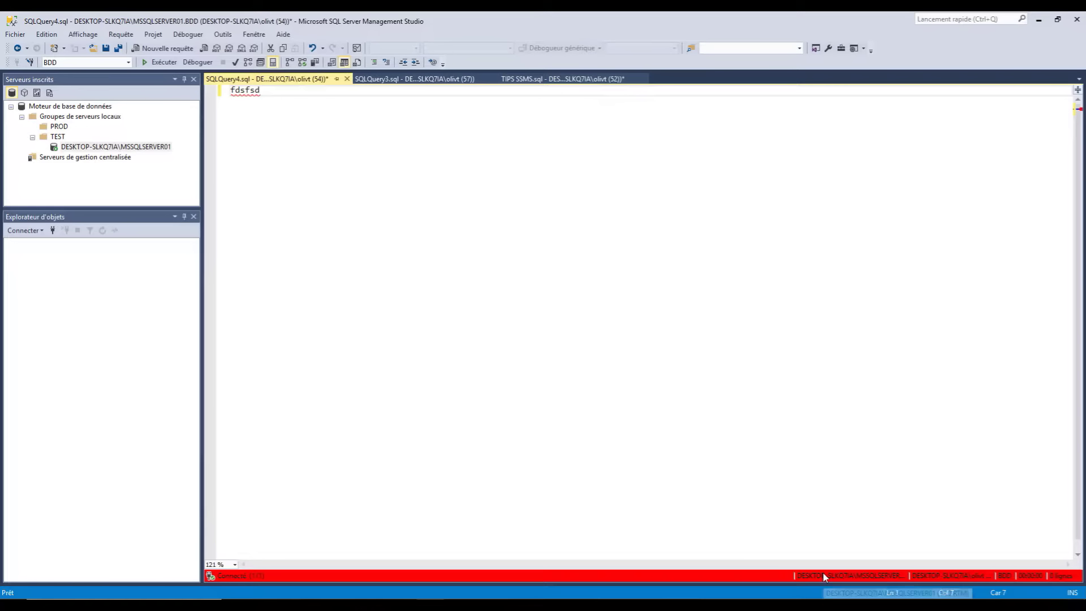
Open the current query's server in Object Explorer from within the query editor
right_click(399, 206)
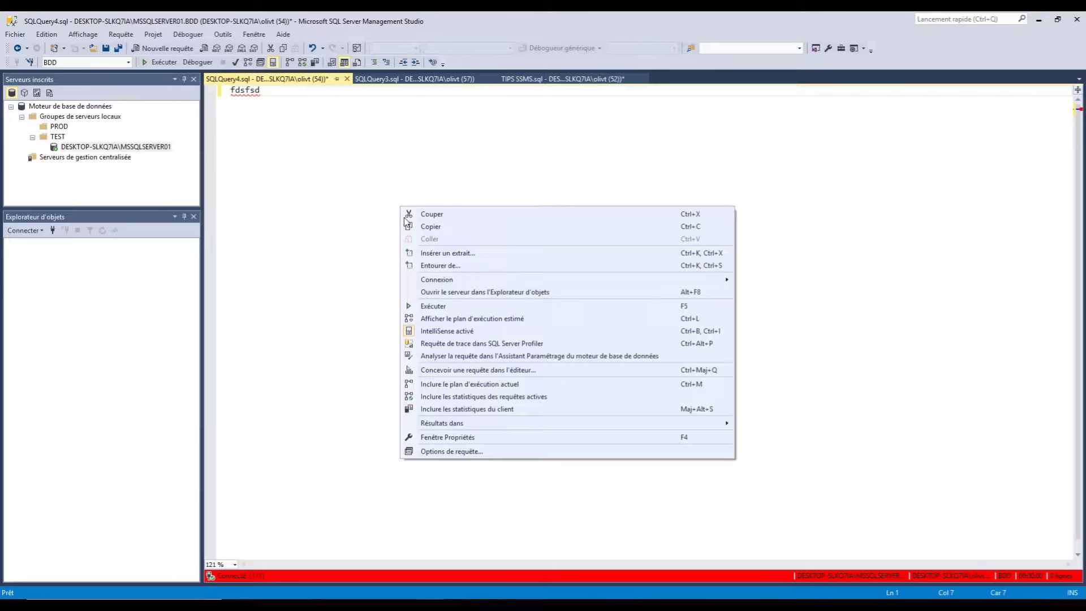
left_click(489, 291)
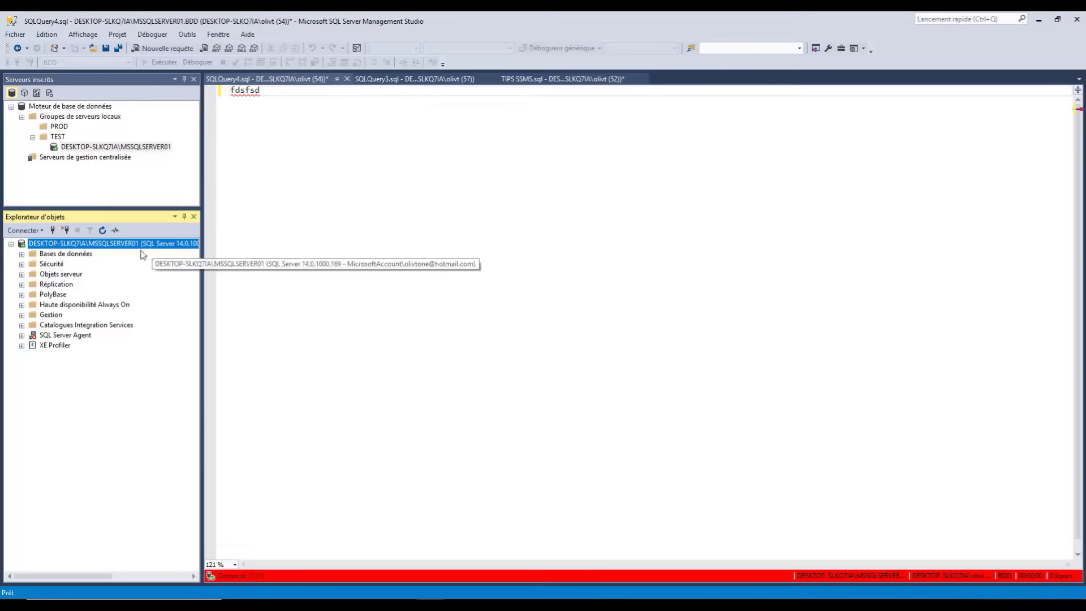
right_click(422, 221)
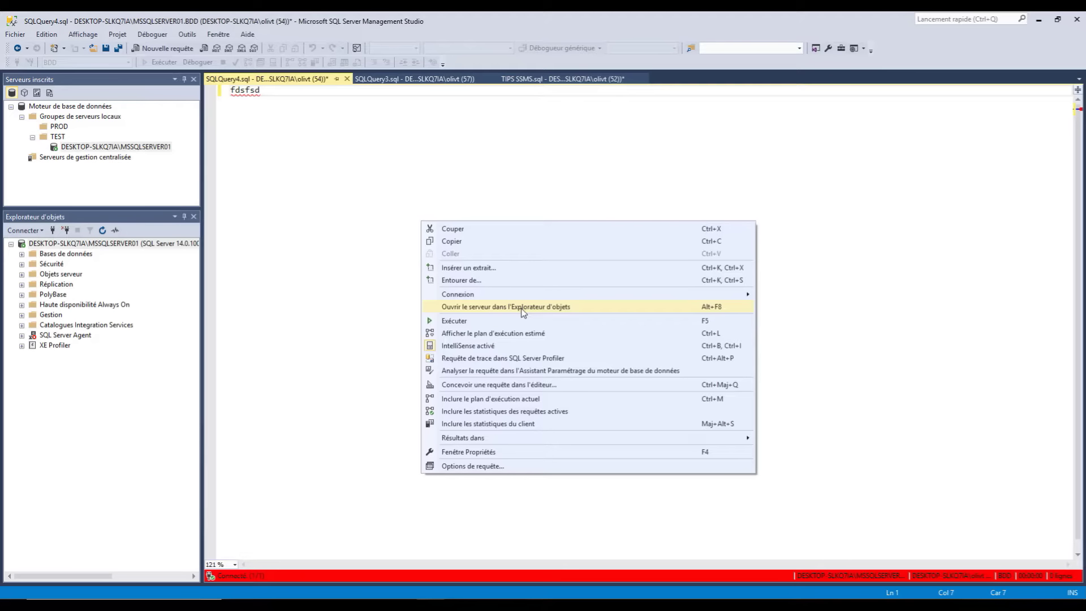
Close SQLQuery4.sql without saving and place the cursor on tip 3 in the TIPS SSMS.sql script
left_click(351, 127)
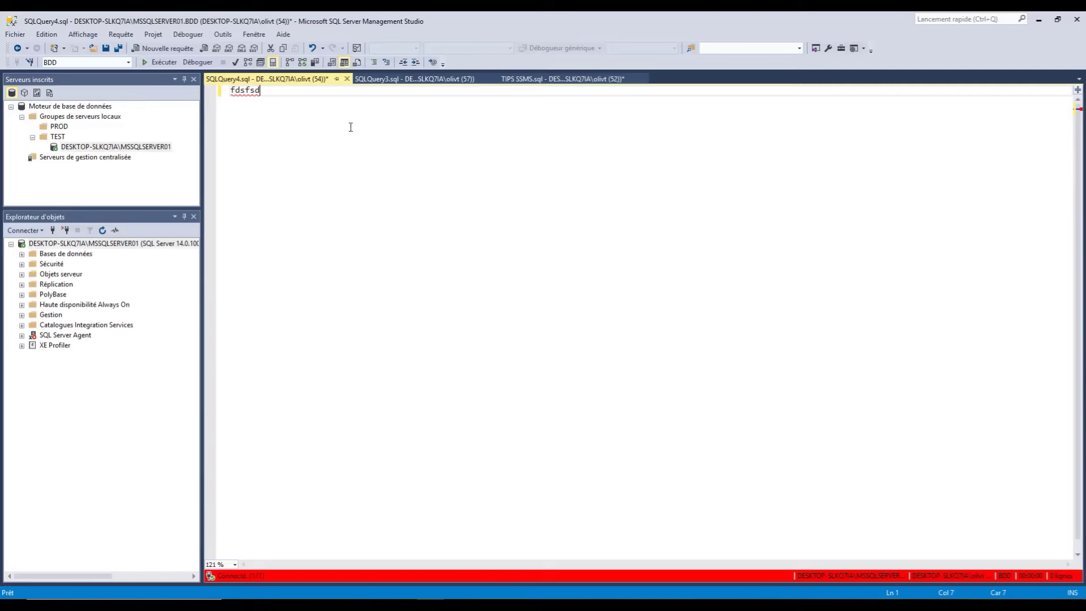
left_click(347, 78)
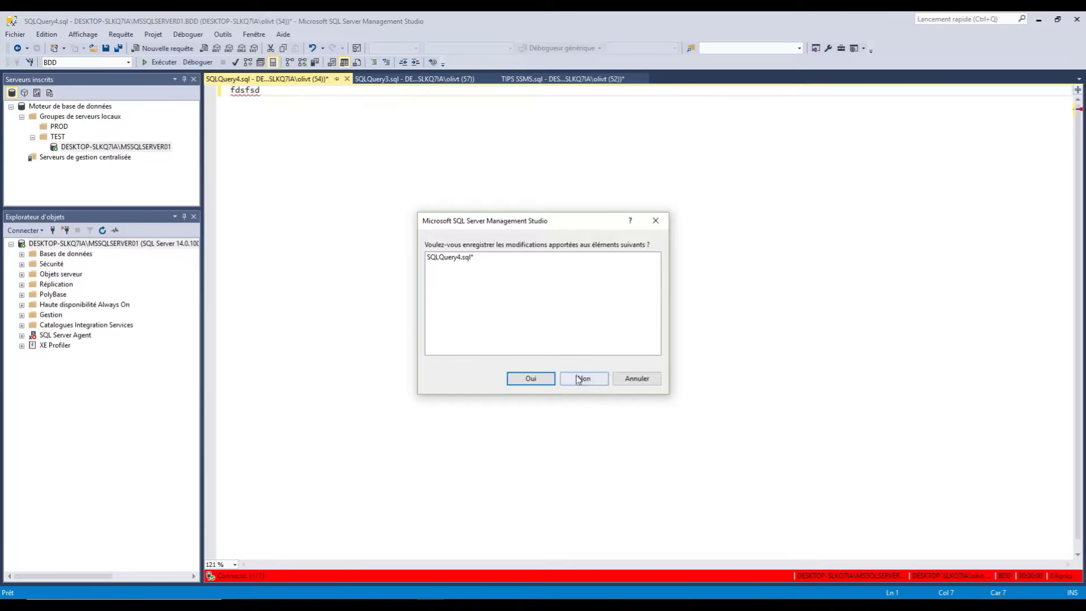
left_click(578, 378)
left_click(373, 277)
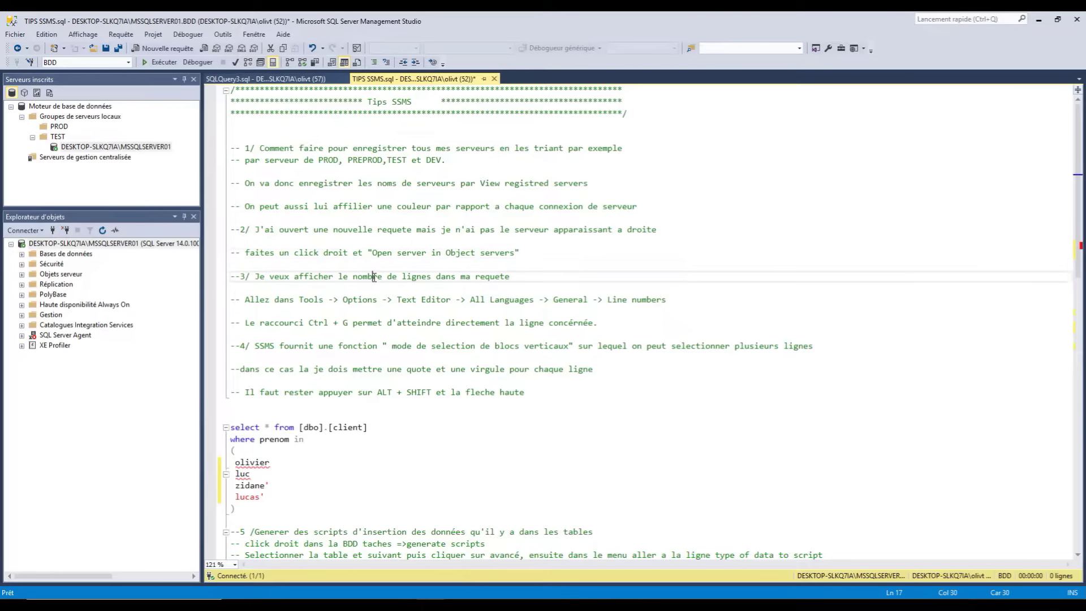
left_click(532, 275)
Enable line numbers for all languages in the text editor options
left_click(226, 36)
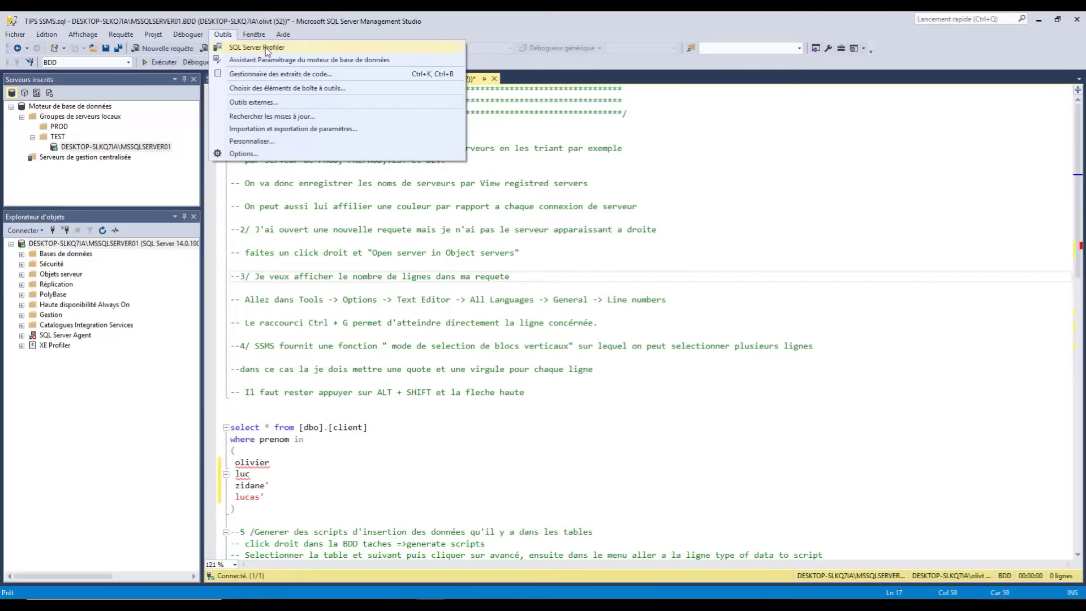
left_click(249, 158)
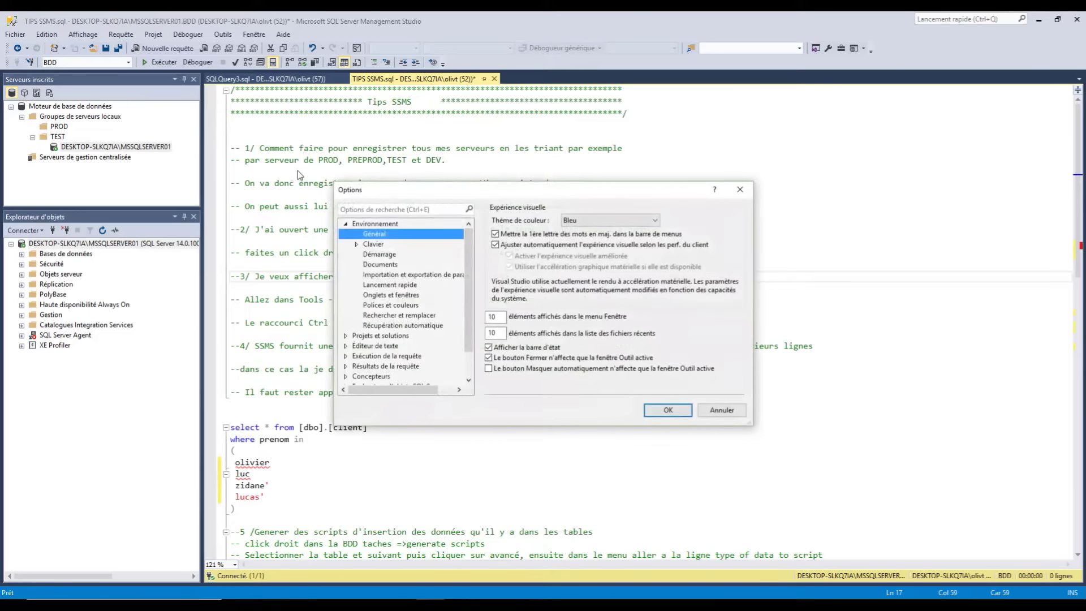
left_click_drag(499, 190, 766, 75)
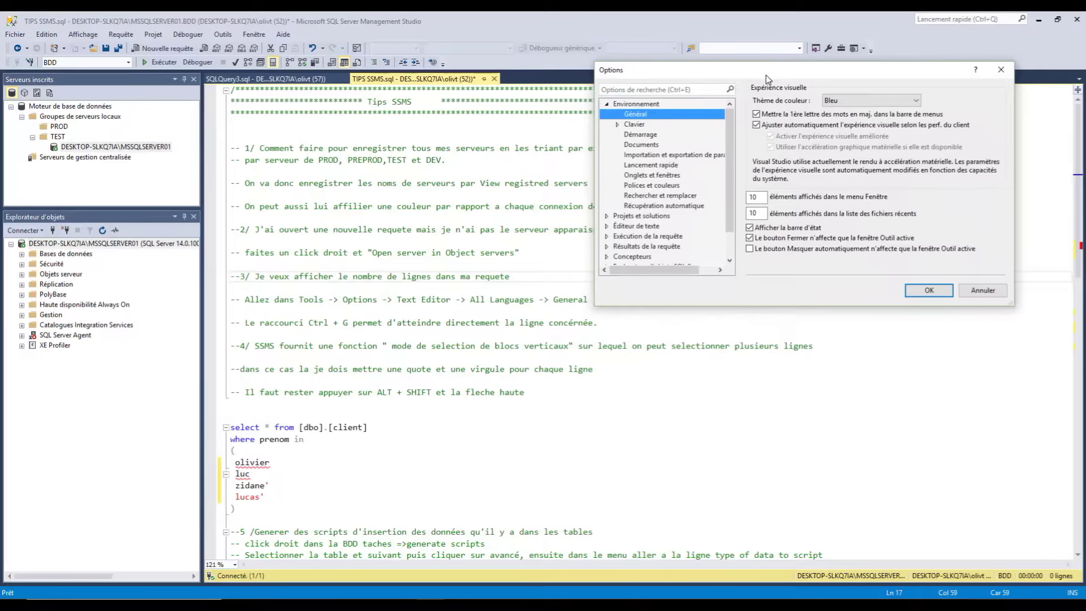
left_click(649, 229)
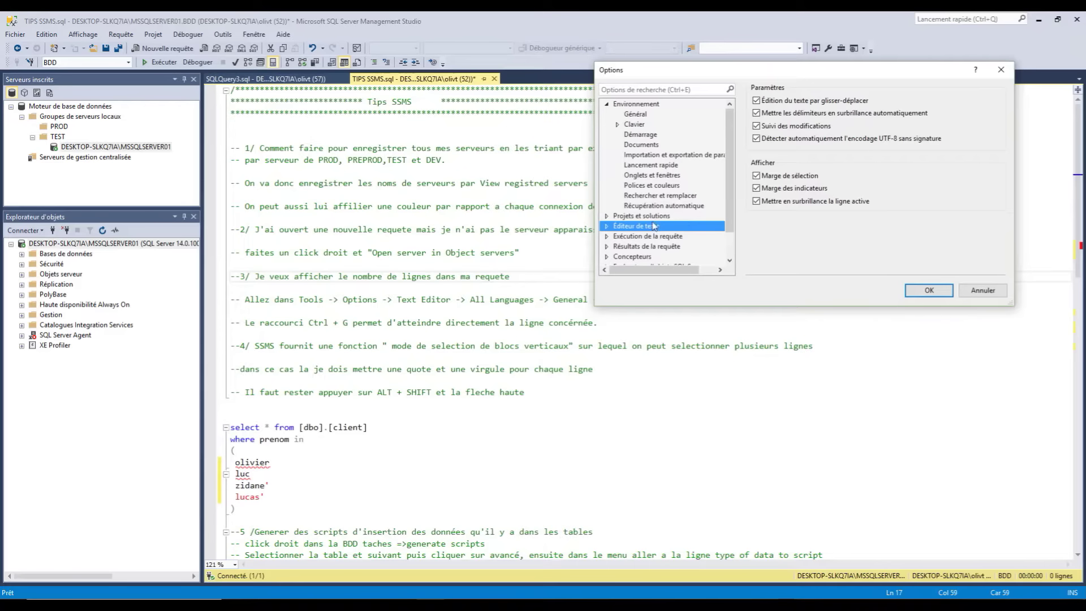
left_click(606, 226)
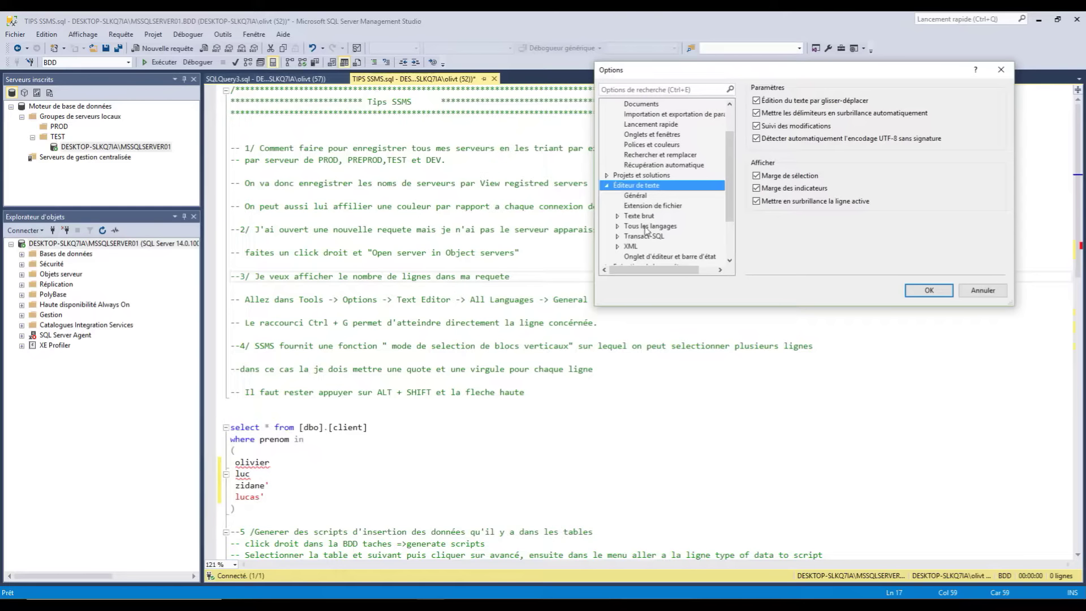
left_click(644, 227)
left_click(617, 227)
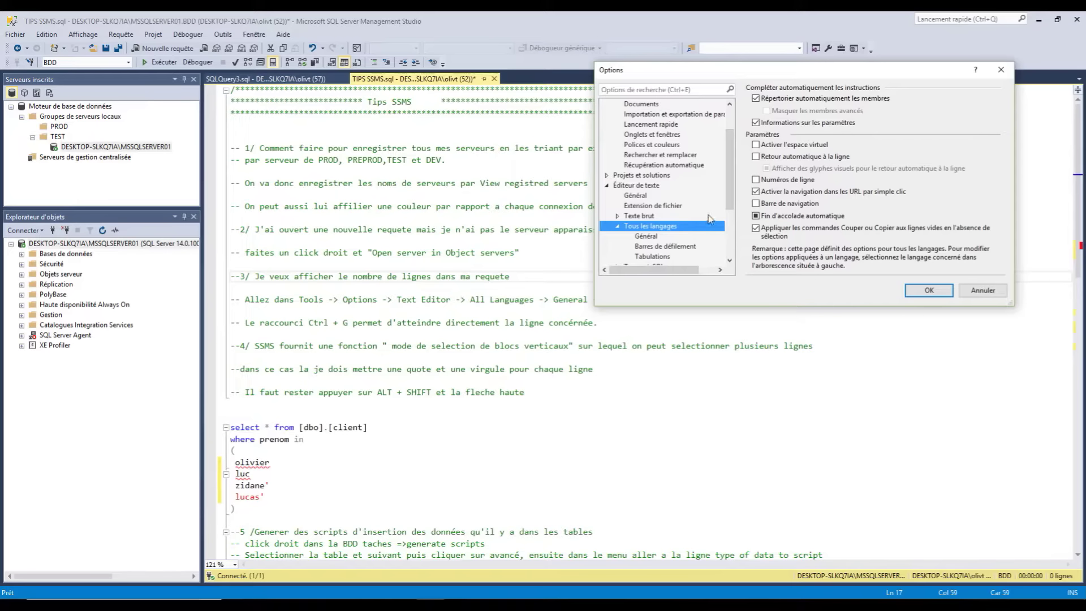
left_click(655, 239)
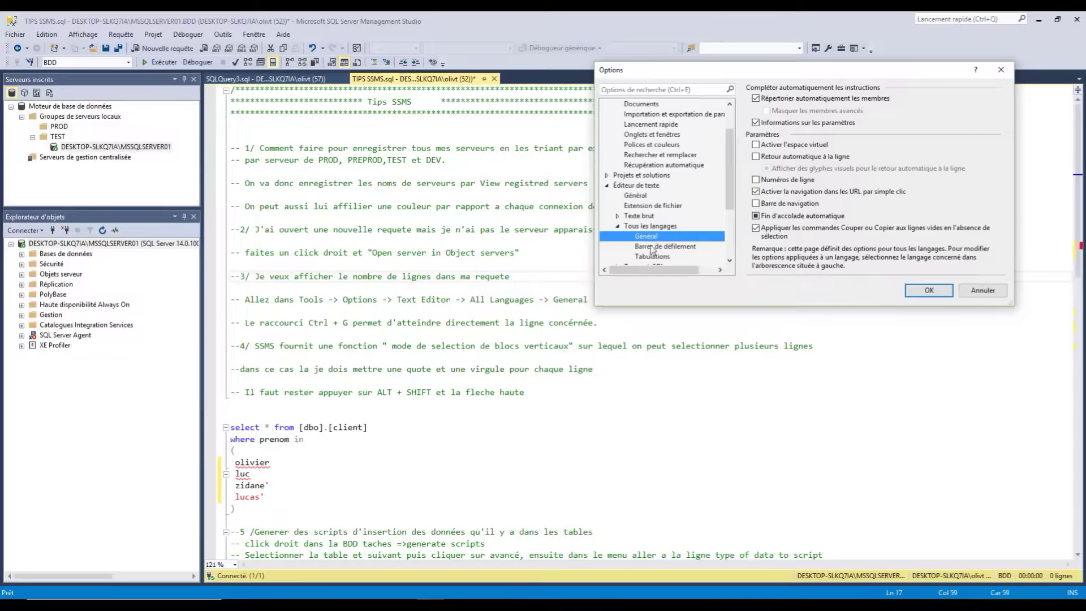
left_click(755, 180)
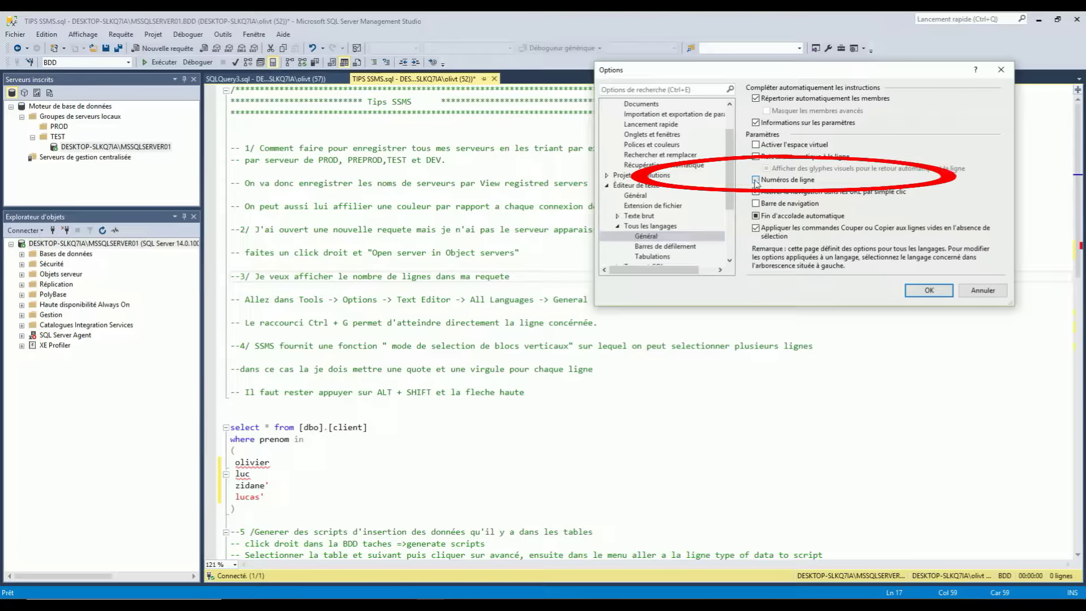
left_click(929, 290)
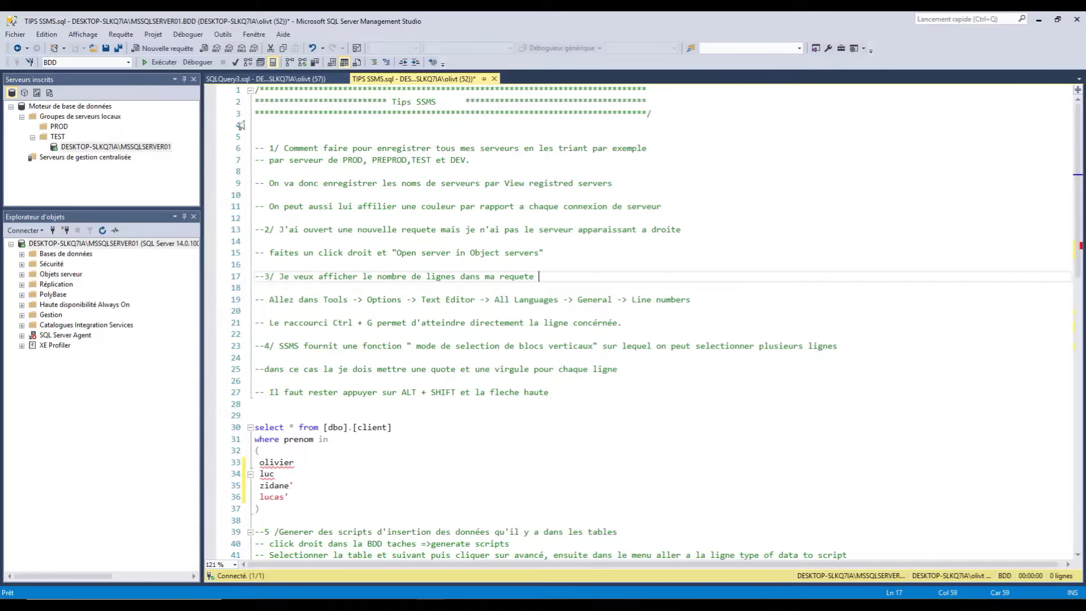
Jump directly to line 40 of the script with the Go To Line command
left_click(299, 325)
left_click(308, 312)
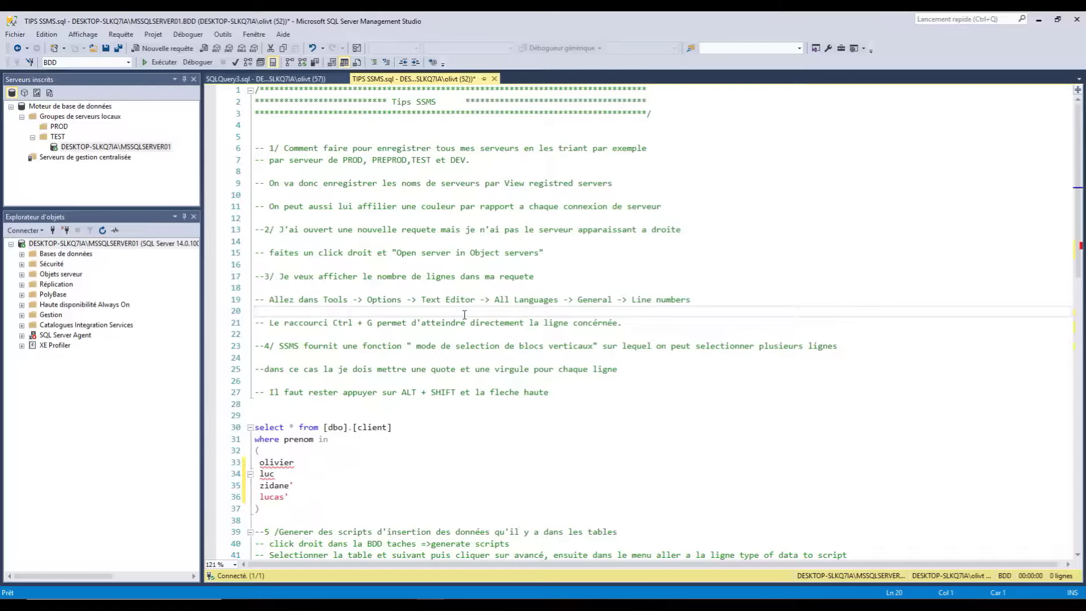
key("ctrl+g")
type("40")
key("Return")
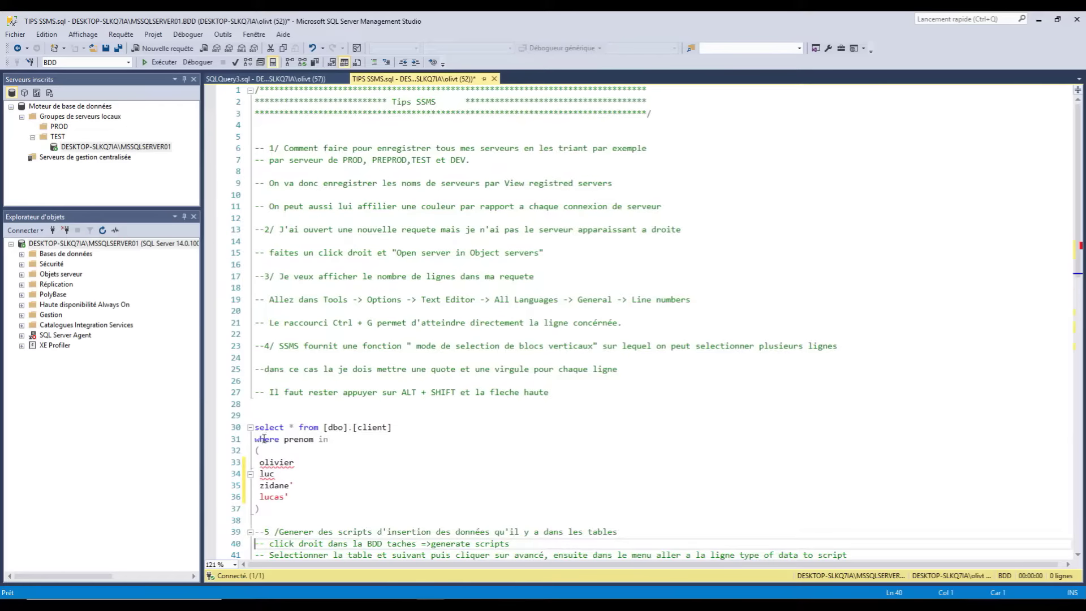
Go to tip 4 about vertical block selection in the script
scroll(263, 439, "down", 4)
left_click(370, 348)
scroll(392, 335, "up", 1)
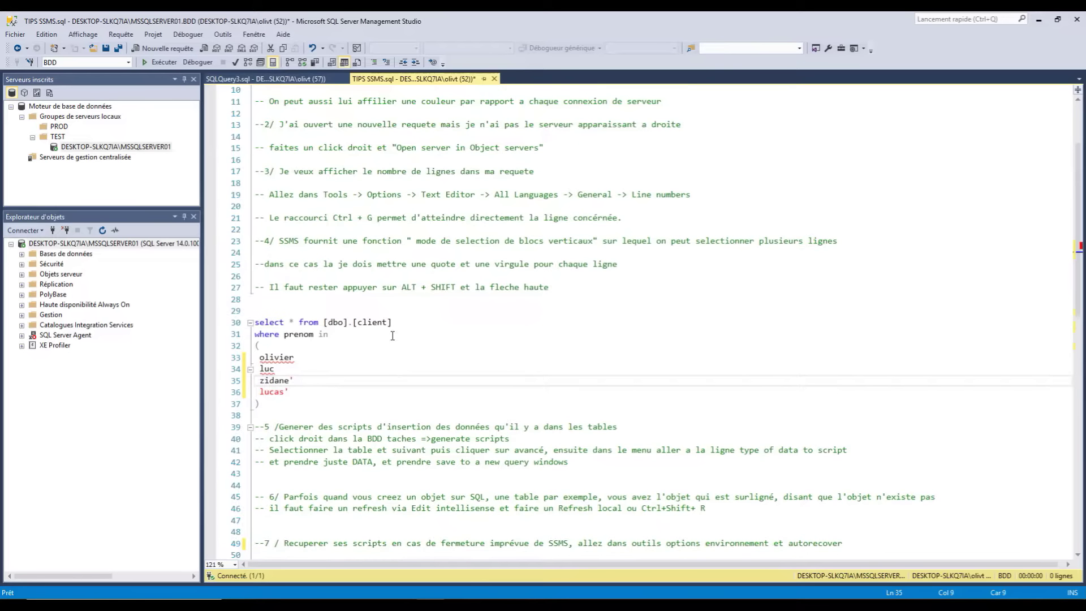
left_click(315, 242)
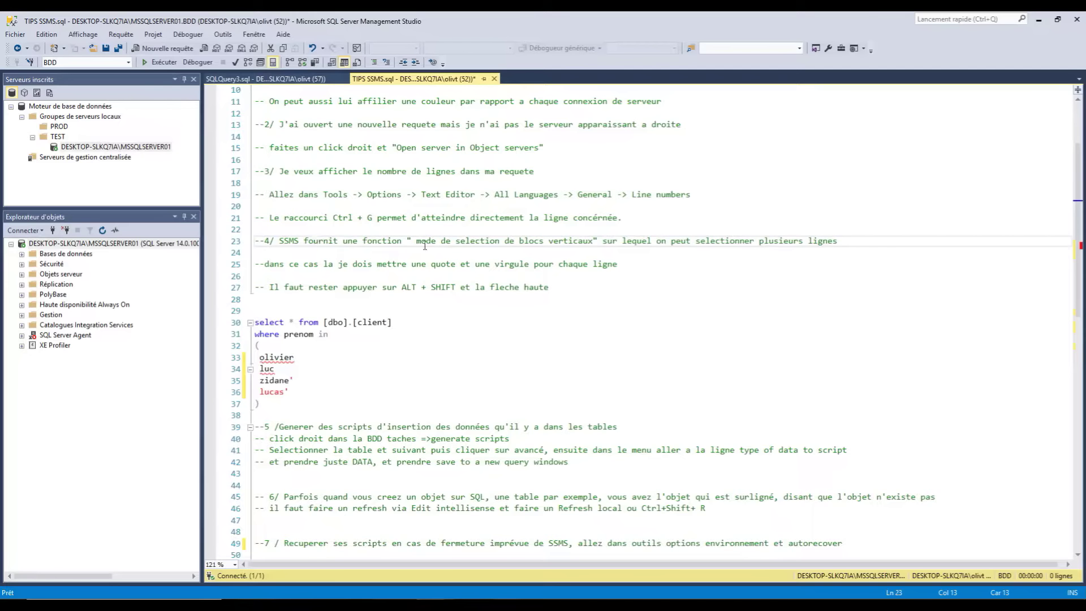
left_click(594, 242)
Try a vertical block selection across the four name lines in the query's IN list
left_click_drag(261, 314, 291, 405)
left_click(291, 404)
left_click(259, 391)
key("alt+shift+Up")
key("alt+shift+Up")
key("alt+shift+Up")
key("alt+shift+Down")
key("alt+shift+Down")
key("alt+shift+Down")
Add an opening quote to the first two names of the IN list one by one, and remove both again
left_click(259, 356)
type("'")
left_click(259, 369)
type("'")
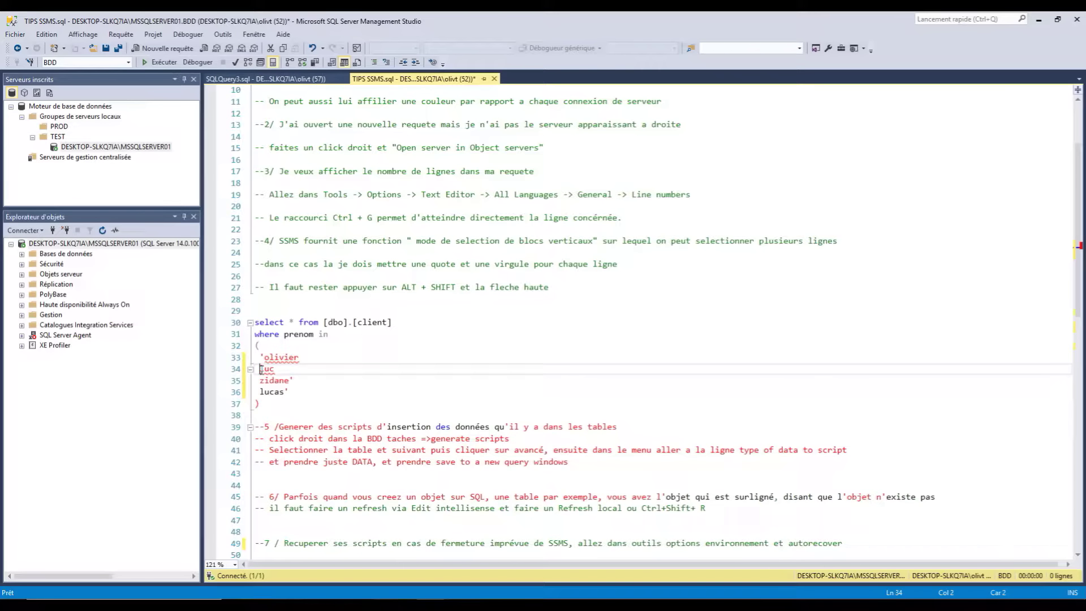
key("BackSpace")
key("Up")
key("BackSpace")
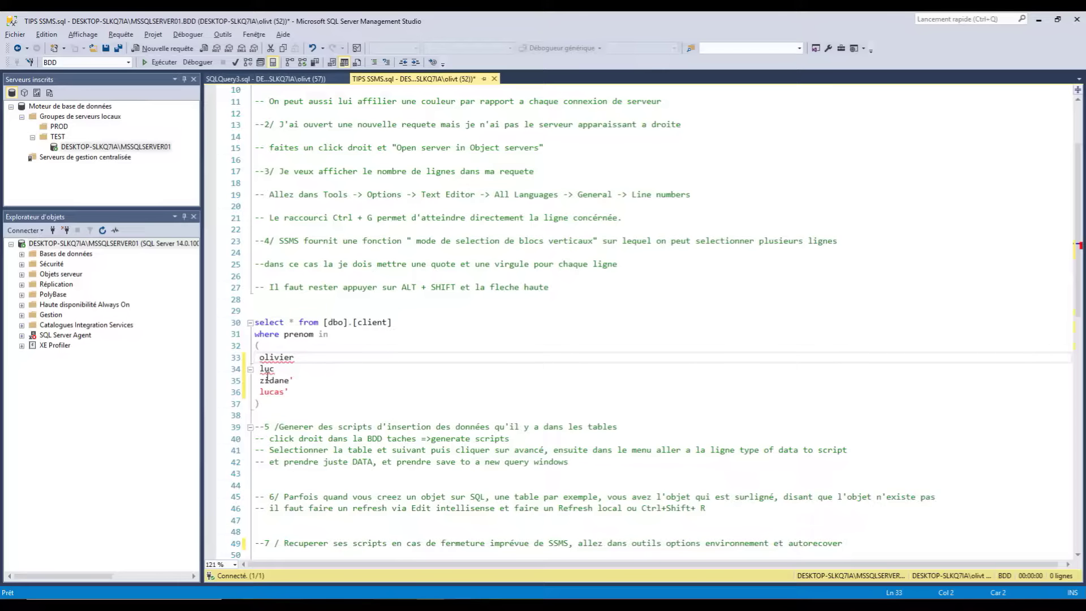
Insert an opening single quote before all four names in the IN list at once using vertical block selection
key("alt+shift+Down")
key("alt+shift+Down")
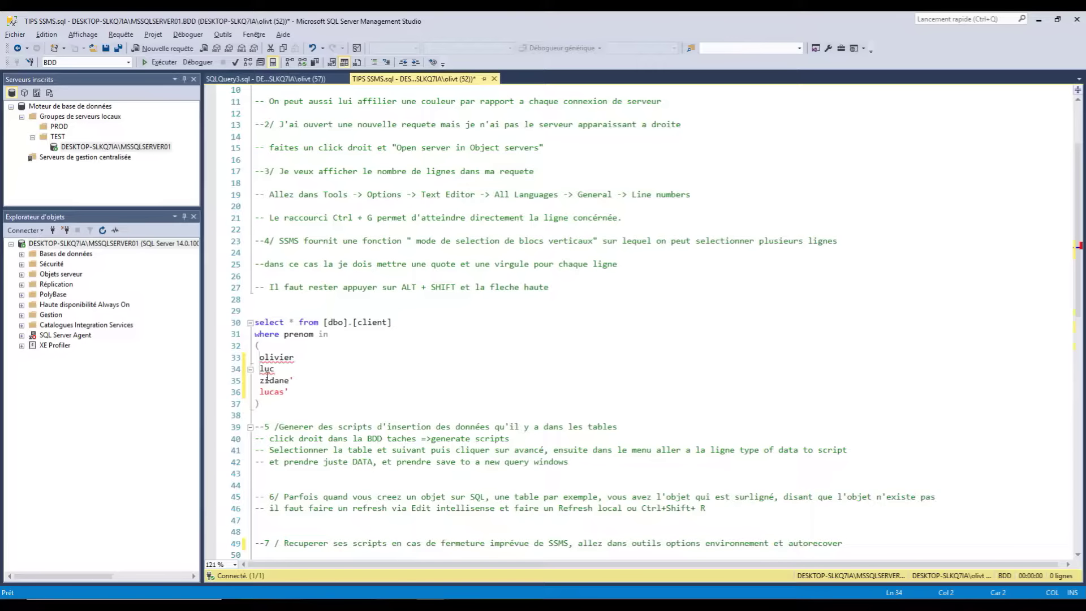
key("alt+shift+Down")
type("'")
key("Right")
key("Right")
key("Right")
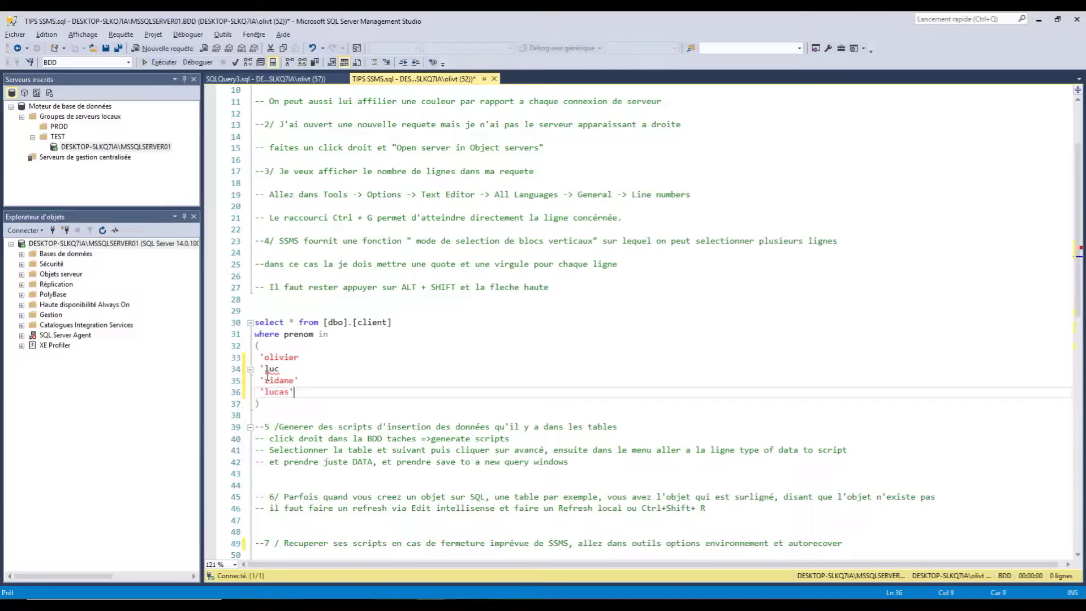
key("alt+shift+Up")
key("alt+shift+Up")
key("alt+shift+Up")
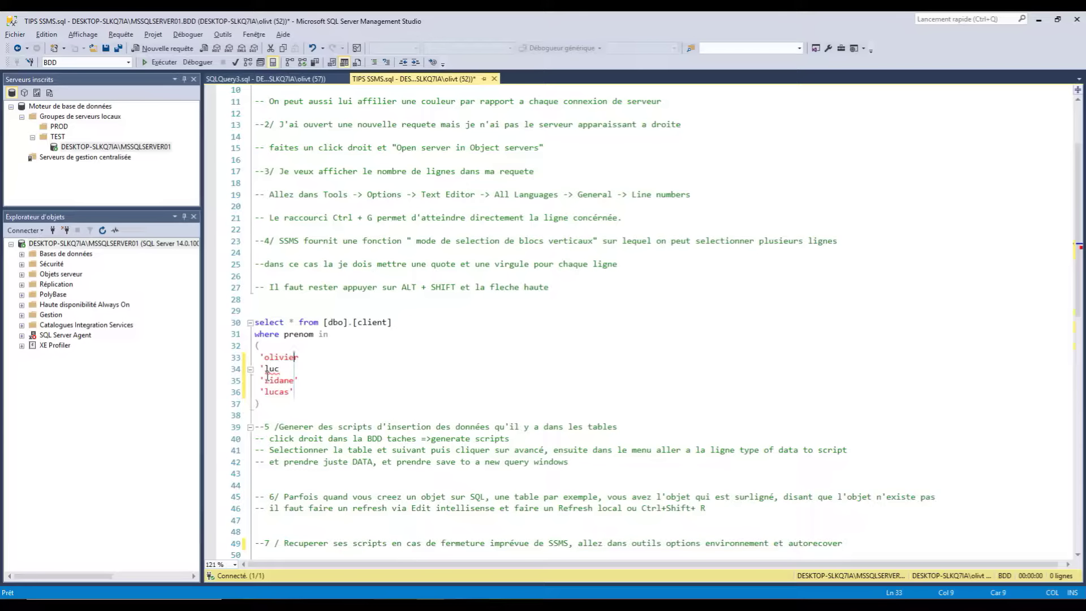
key("Escape")
Insert a closing quote and comma after all four names at once using vertical block selection from line 33
left_click(302, 361)
key("alt+shift+Down")
key("alt+shift+Down")
key("alt+shift+Down")
type("',")
Remove the duplicate closing quotes on lines 35 and 36 and the trailing comma after the last name
left_click(304, 380)
key("BackSpace")
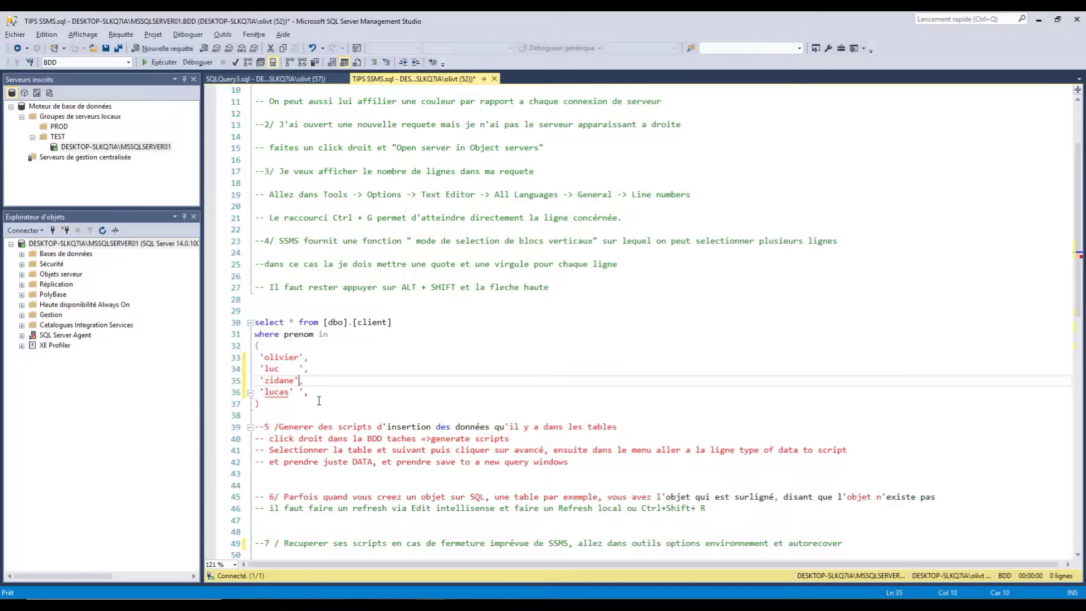
left_click(297, 391)
key("BackSpace")
key("BackSpace")
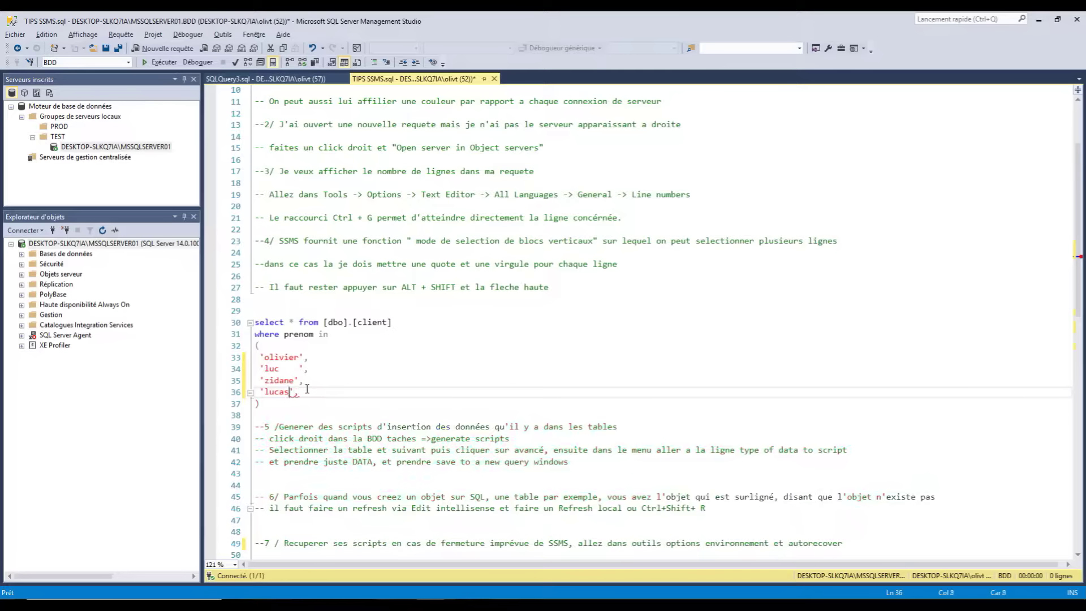
left_click(297, 395)
type(",")
key("BackSpace")
Review the completed IN list against tip 4 and move on to tip 5 about generating data insert scripts
left_click(399, 310)
left_click_drag(451, 241, 255, 229)
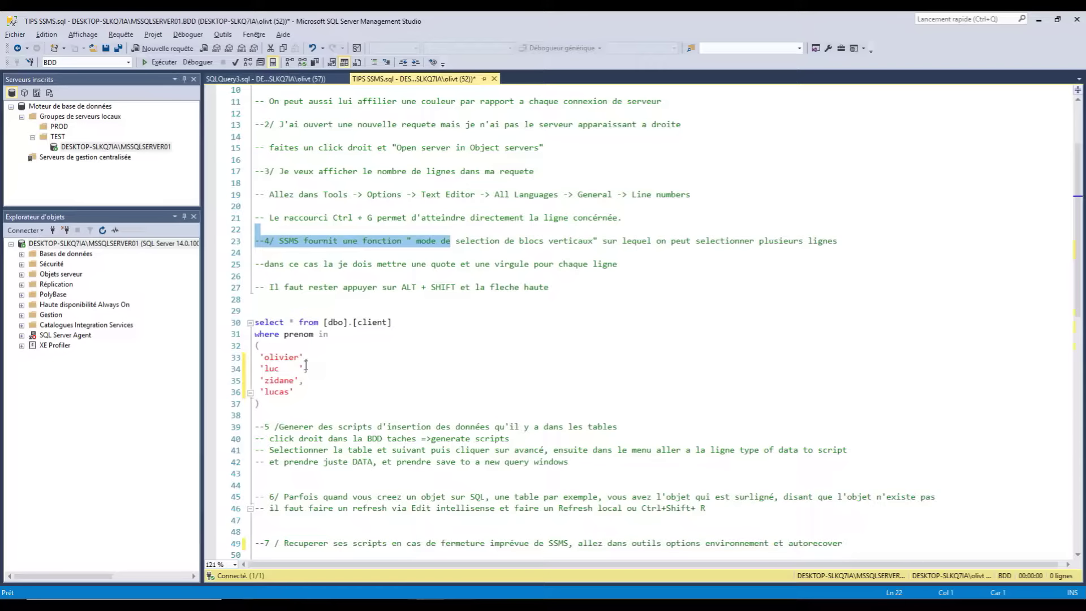
left_click(318, 358)
left_click(285, 407)
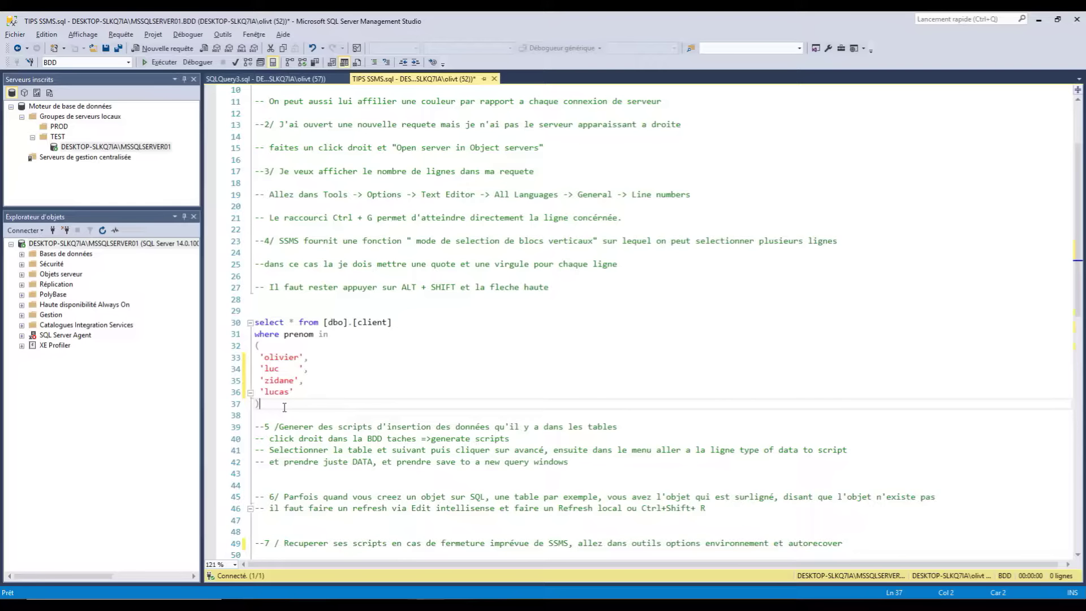
scroll(391, 388, "down", 1)
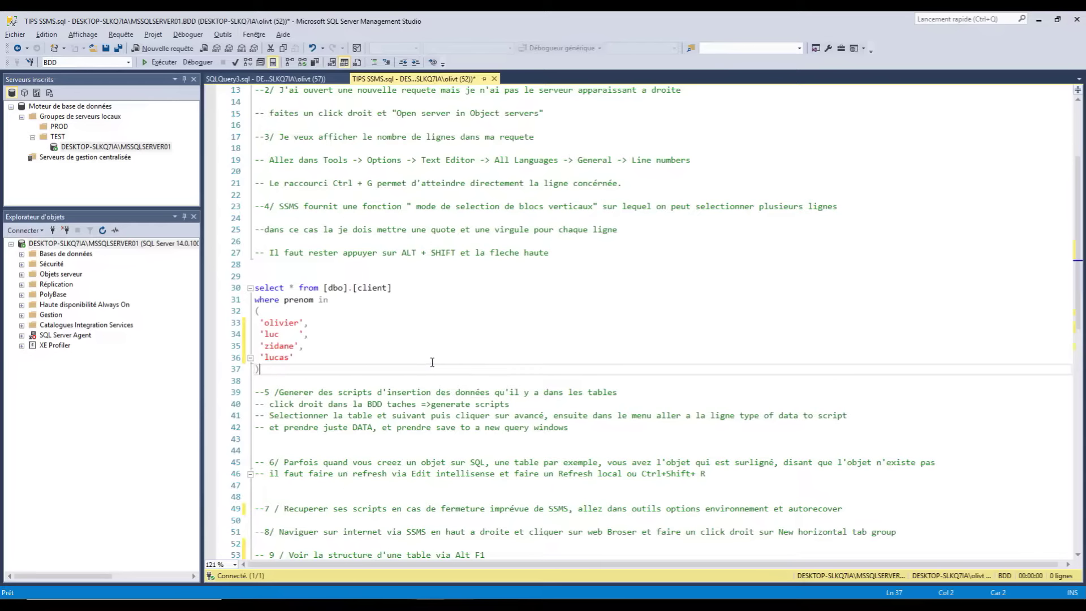
scroll(525, 354, "down", 2)
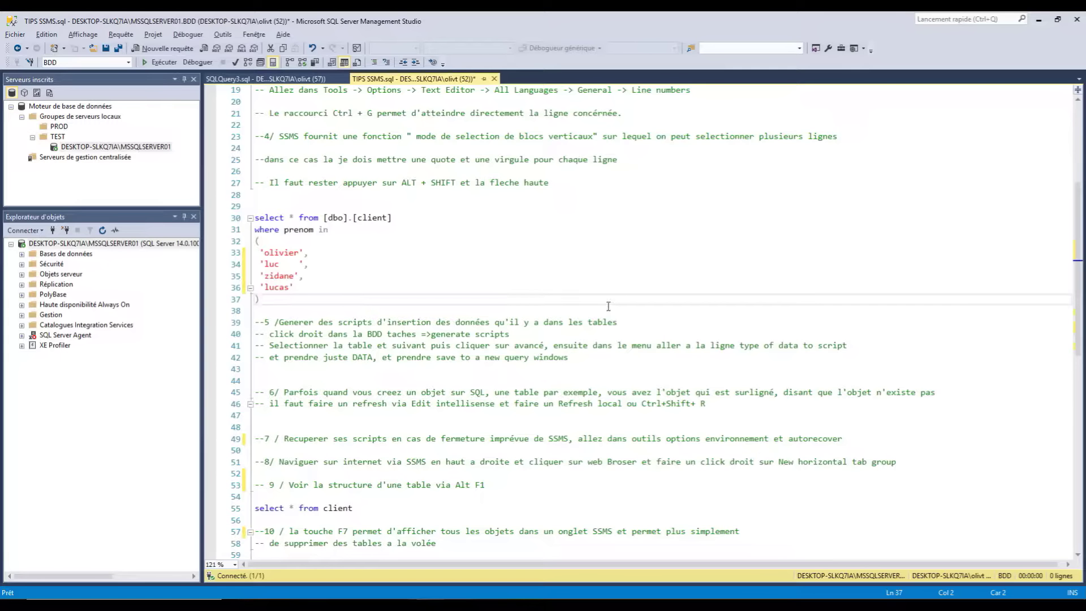
Launch the Generate Scripts wizard for the BDD database, set its introduction page not to show again, and continue to object selection
left_click(22, 255)
right_click(57, 284)
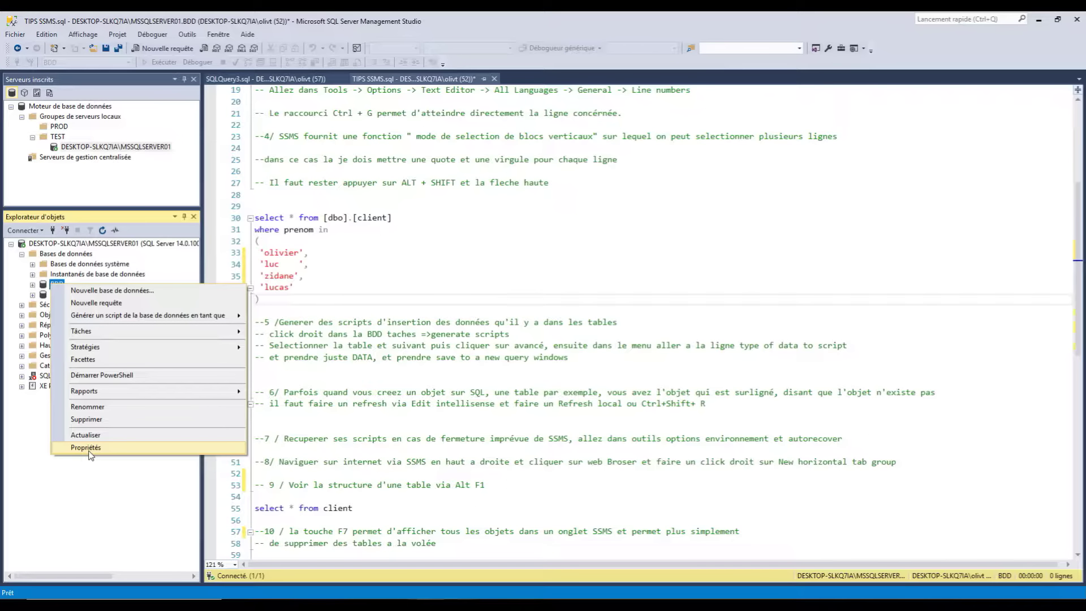
mouse_move(164, 331)
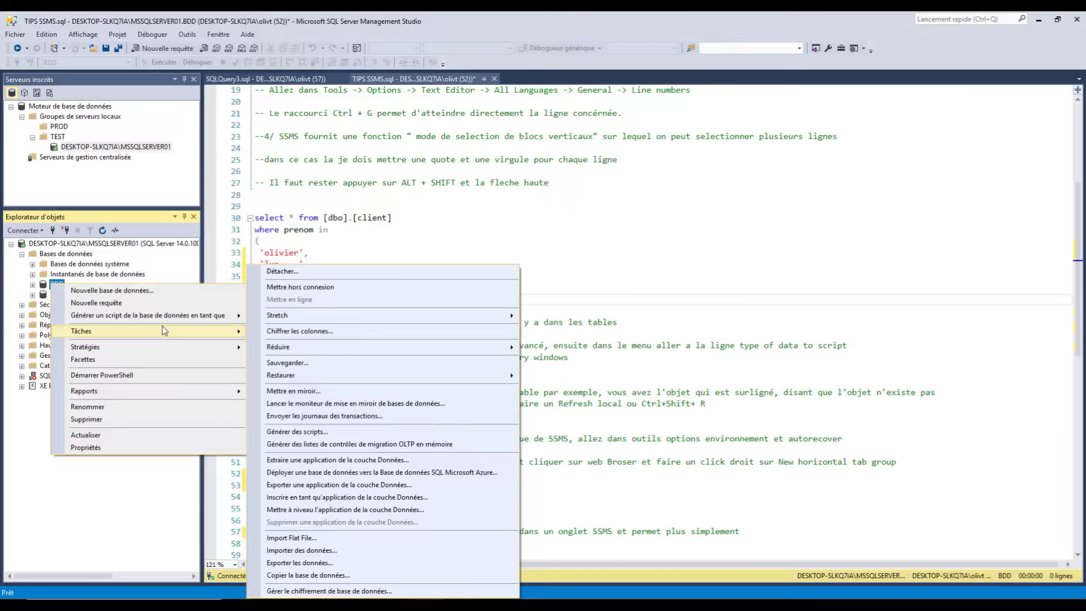
left_click(334, 431)
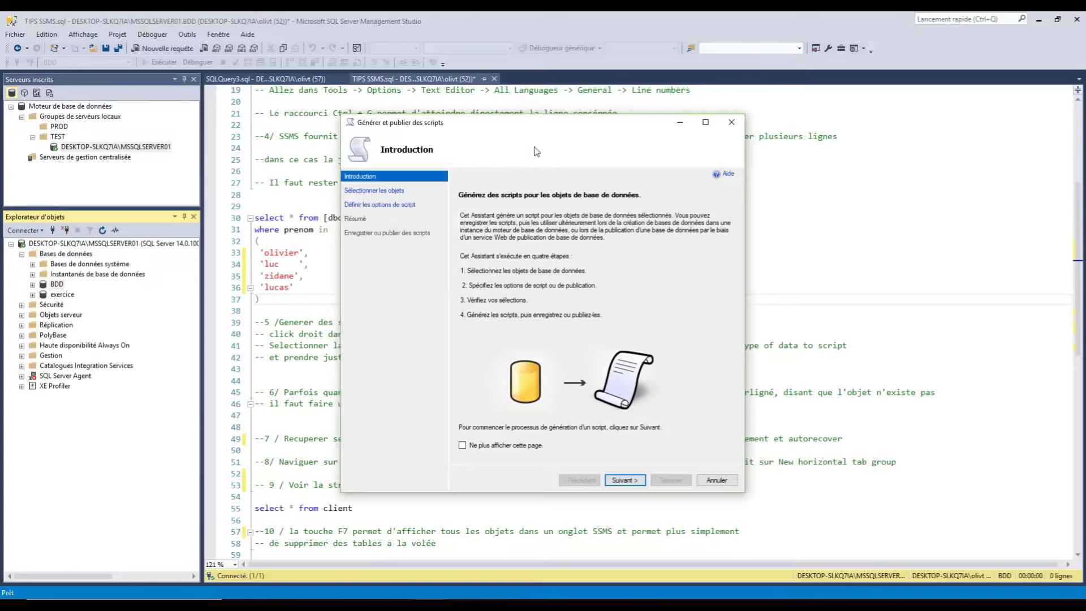
left_click(465, 446)
left_click(623, 480)
Choose only the dbo.Nom table for scripting and continue to the script options
left_click_drag(512, 124, 749, 96)
left_click(713, 217)
left_click(703, 218)
left_click(723, 235)
left_click(724, 244)
left_click(723, 254)
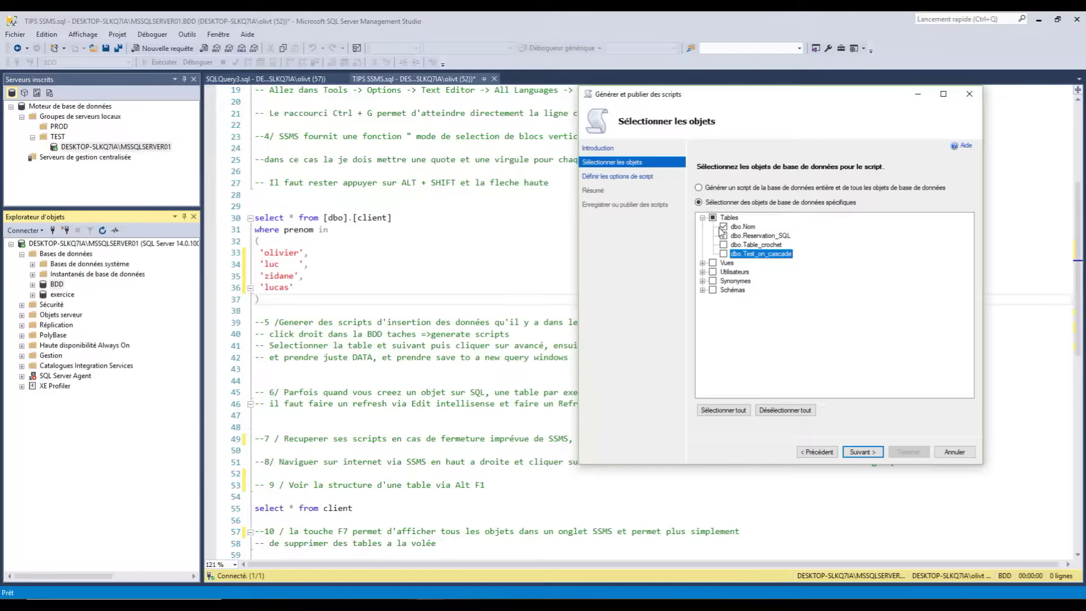
left_click(869, 452)
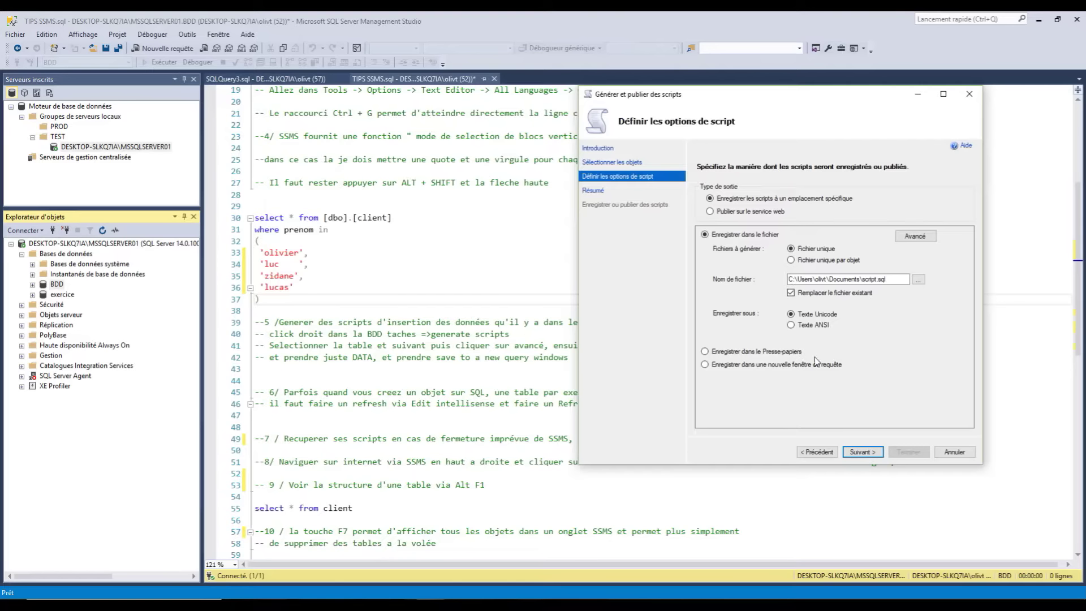
Set the advanced scripting option for the types of data to include to "Données seulement" and accept the options
left_click(923, 237)
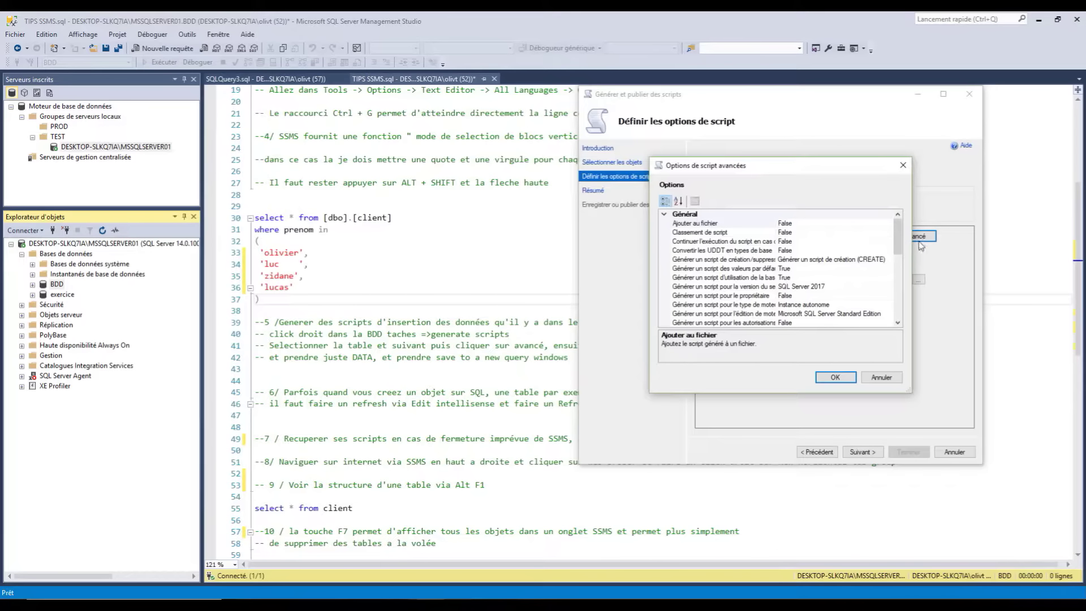
left_click_drag(897, 239, 895, 294)
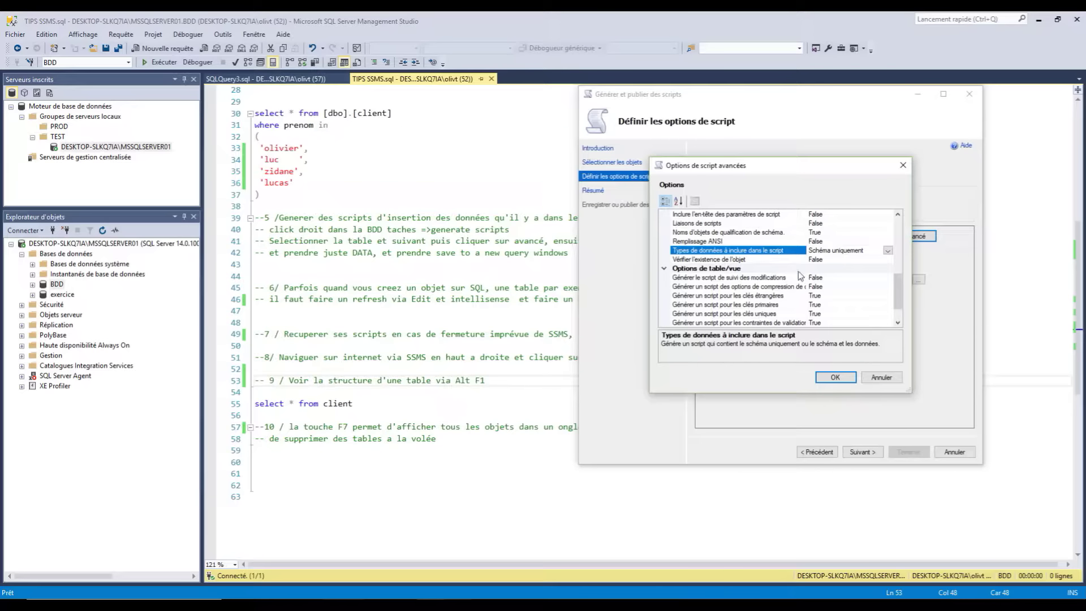
left_click(887, 250)
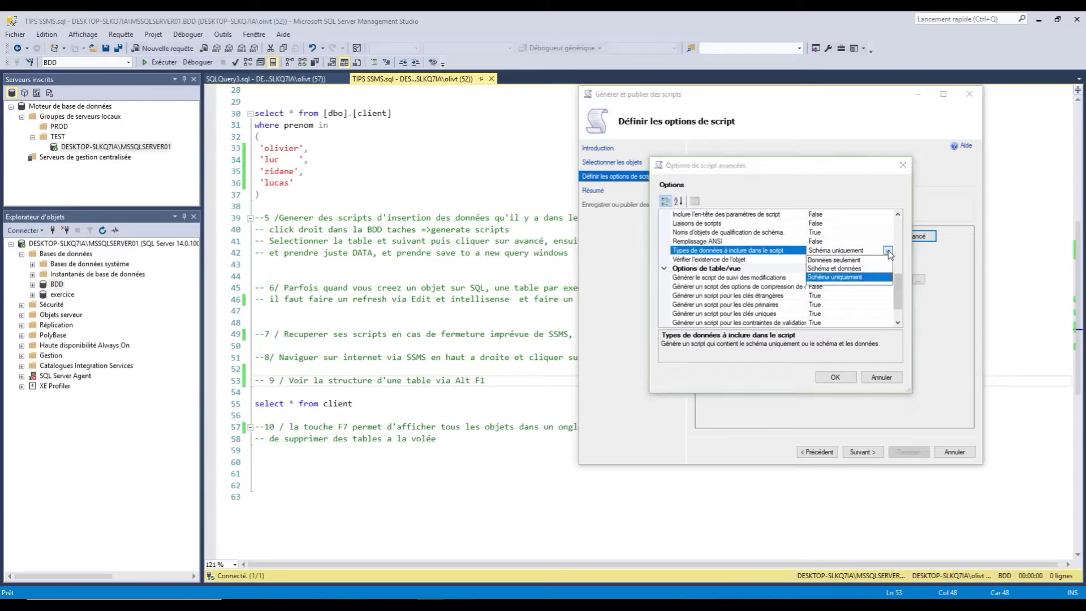
left_click(847, 261)
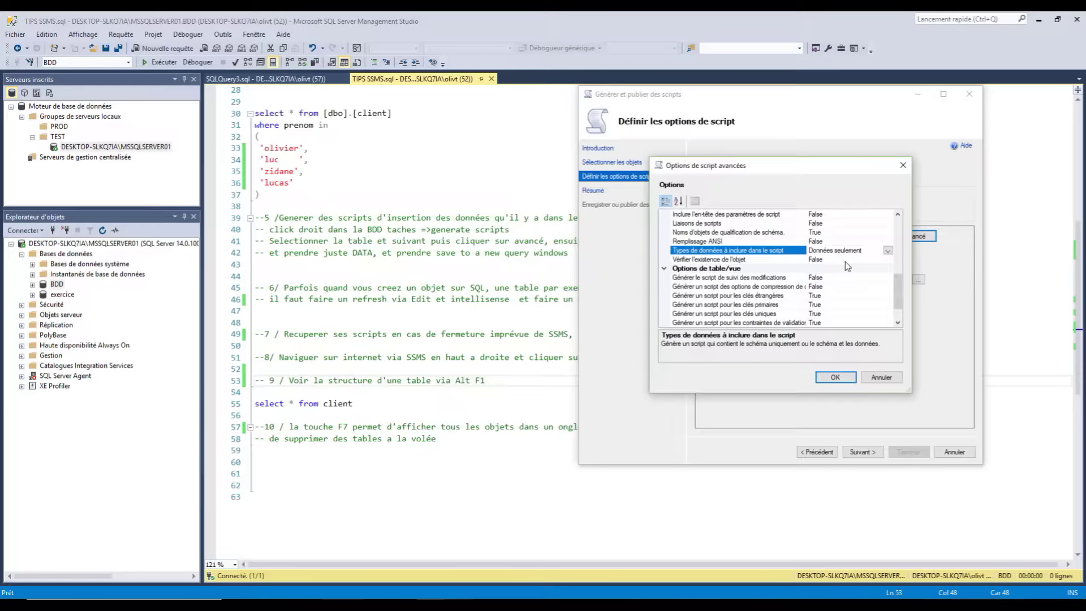
left_click(835, 378)
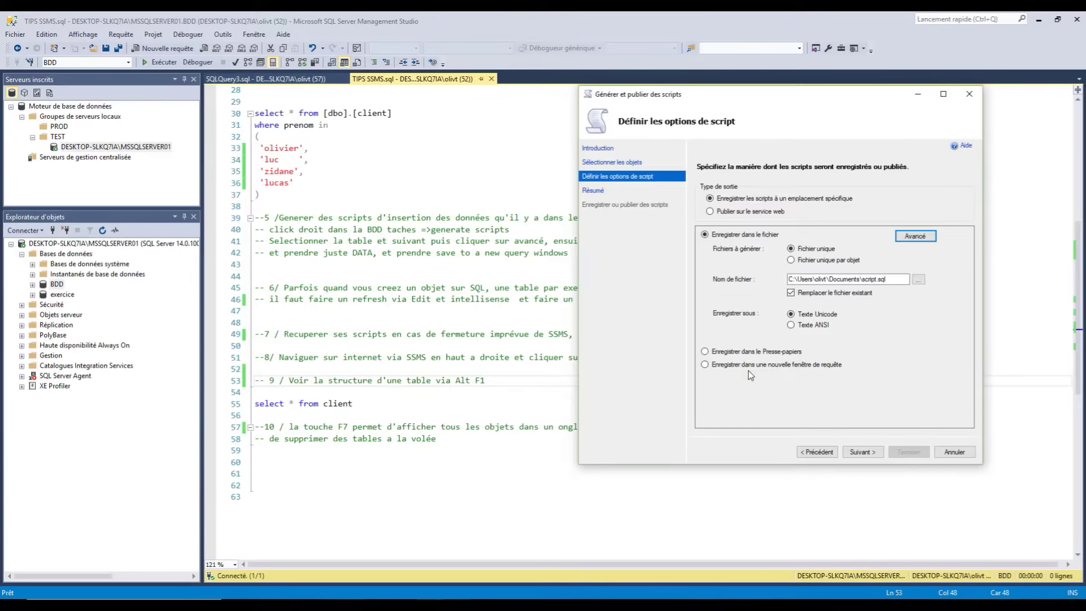
Direct the script output to a new query window and run the wizard to completion to generate the script
left_click(717, 364)
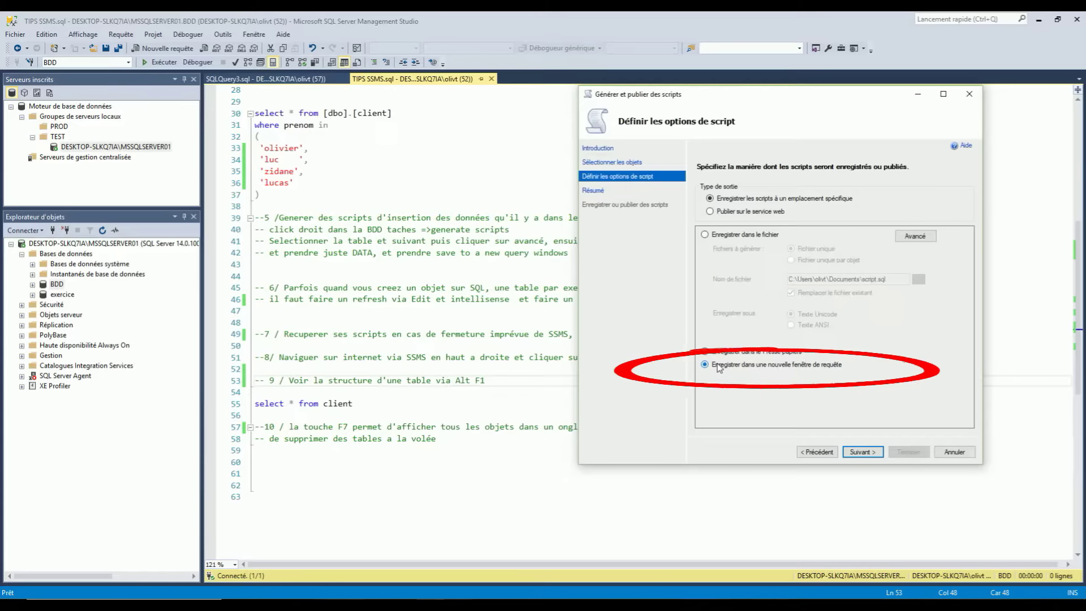
left_click(857, 451)
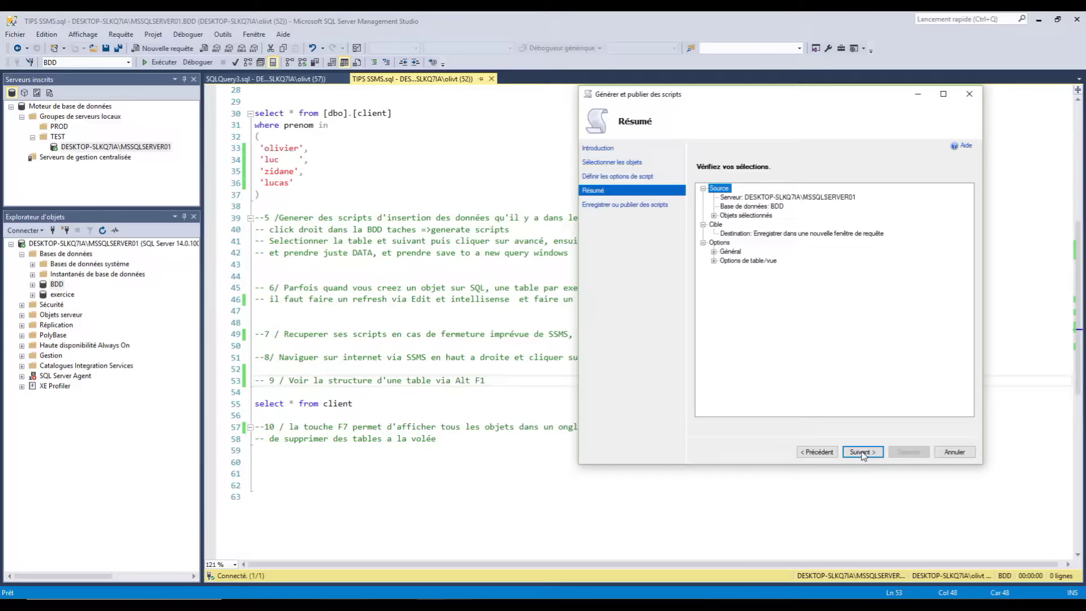
left_click(862, 451)
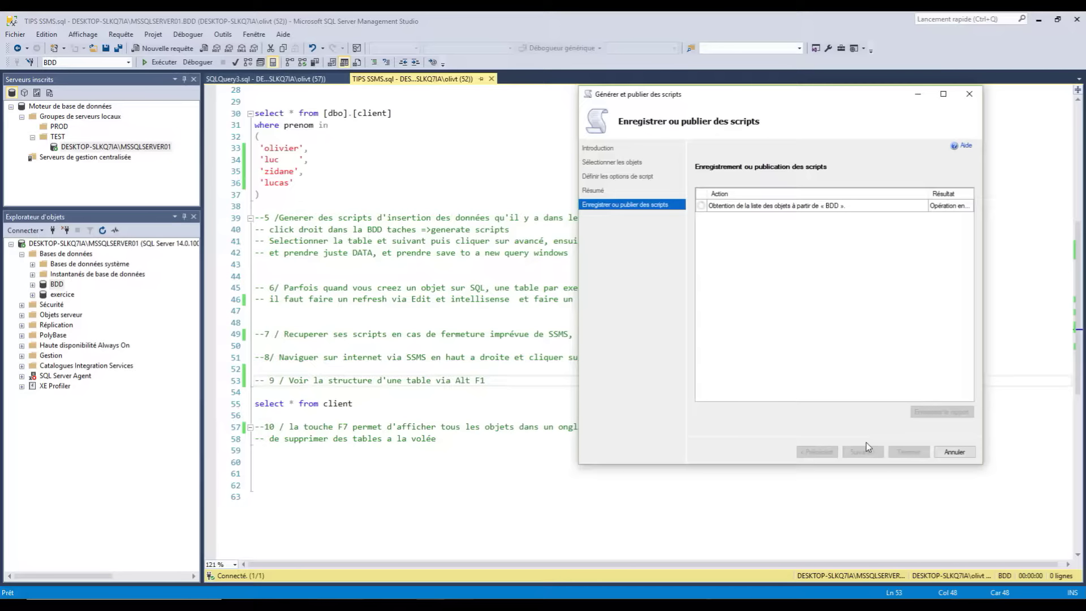
left_click(908, 451)
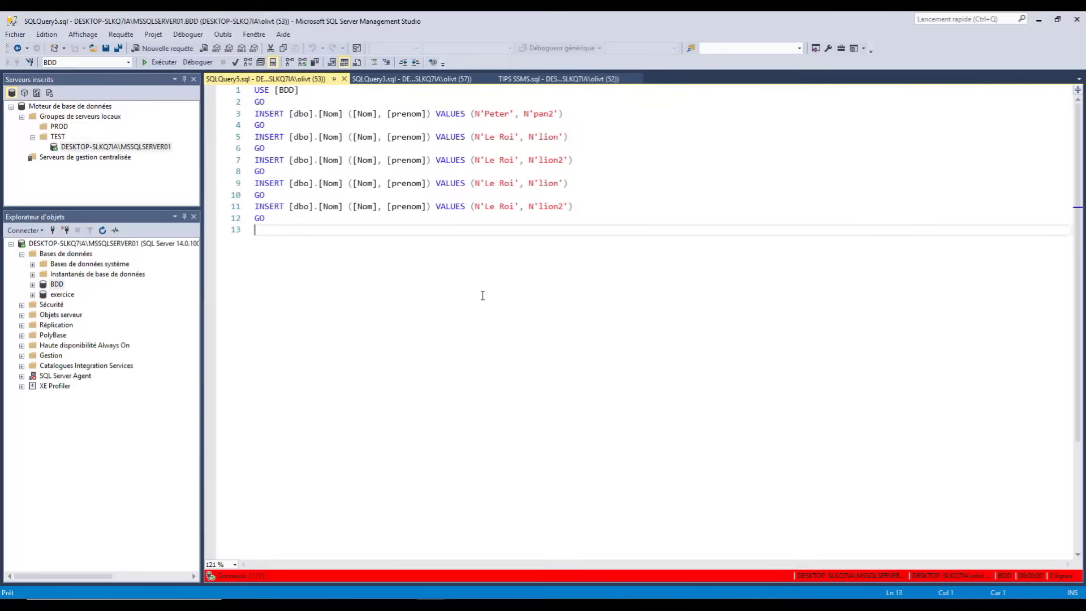
Examine the generated INSERT statements for dbo.Nom and return to the TIPS SSMS.sql script
left_click_drag(396, 232, 254, 102)
left_click(434, 232)
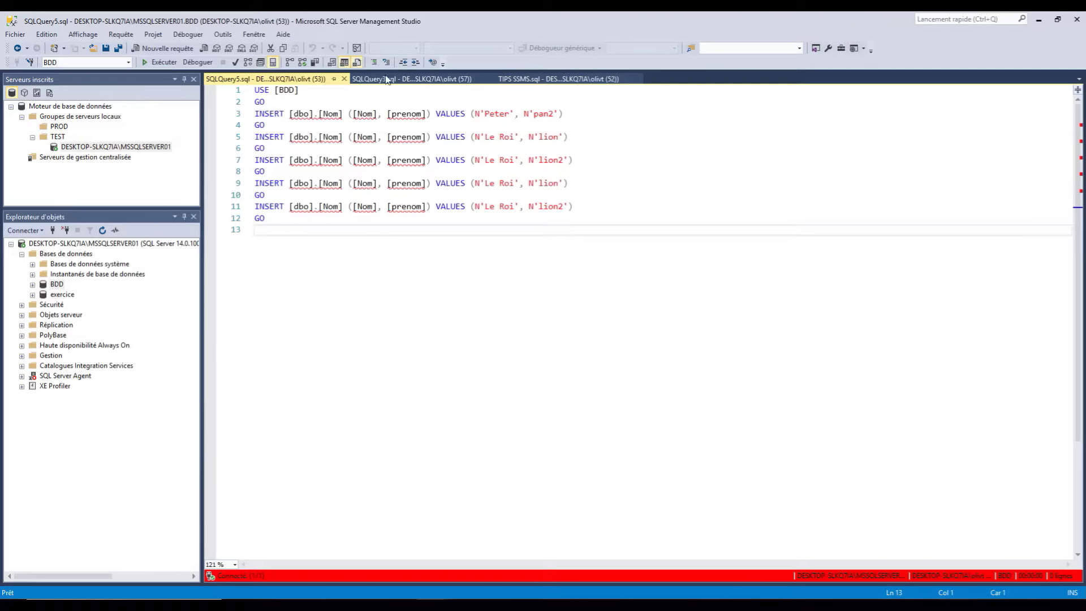
left_click(409, 81)
left_click(537, 79)
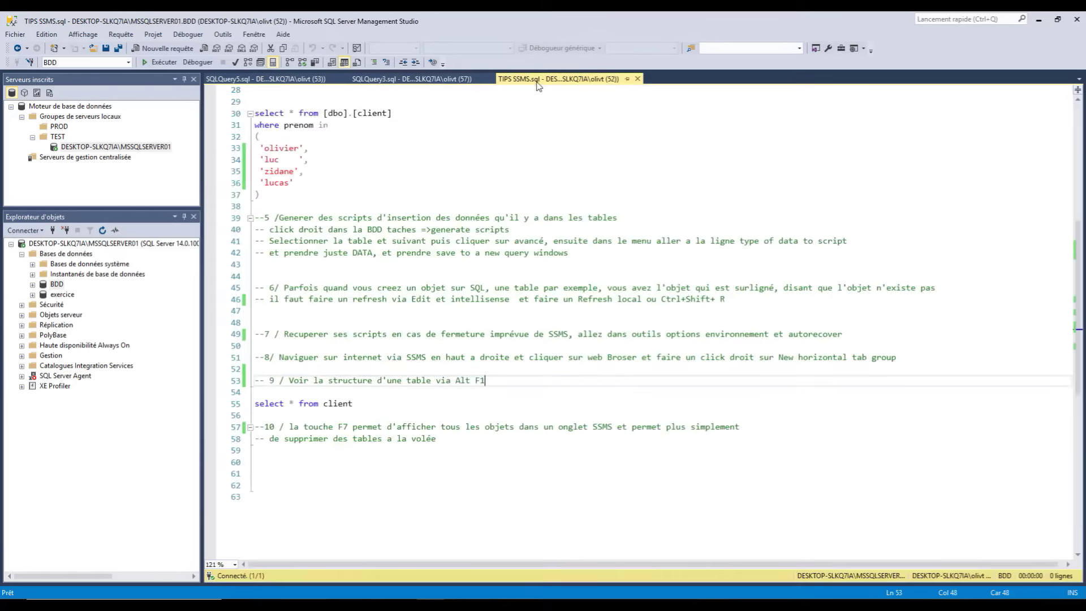
Read tip 6 about highlighted new objects and display the IntelliSense commands that include refreshing the local cache
left_click(515, 300)
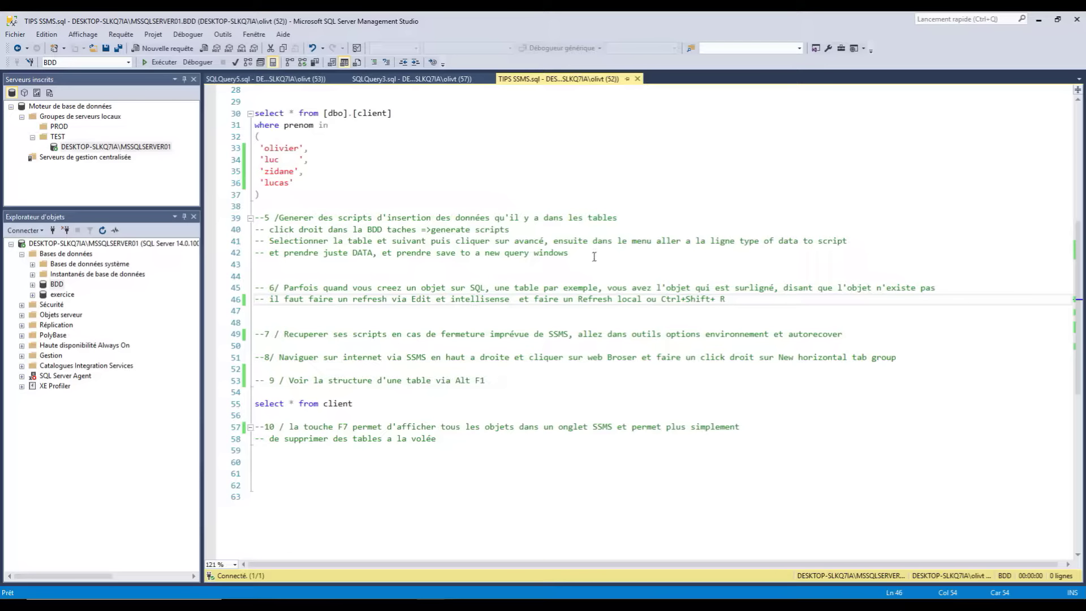
left_click(572, 266)
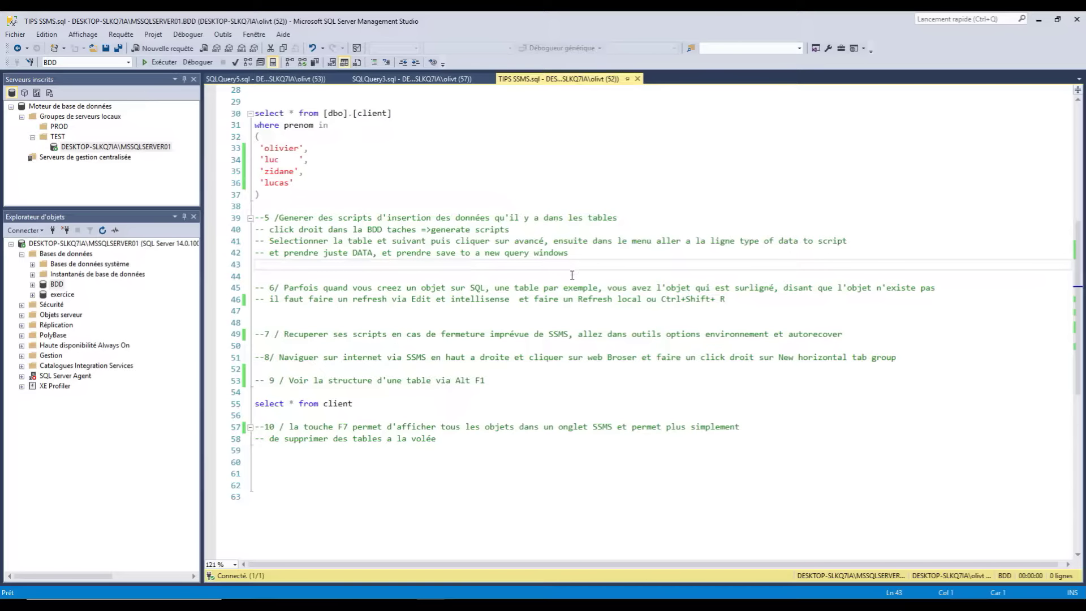
left_click(572, 276)
left_click(763, 305)
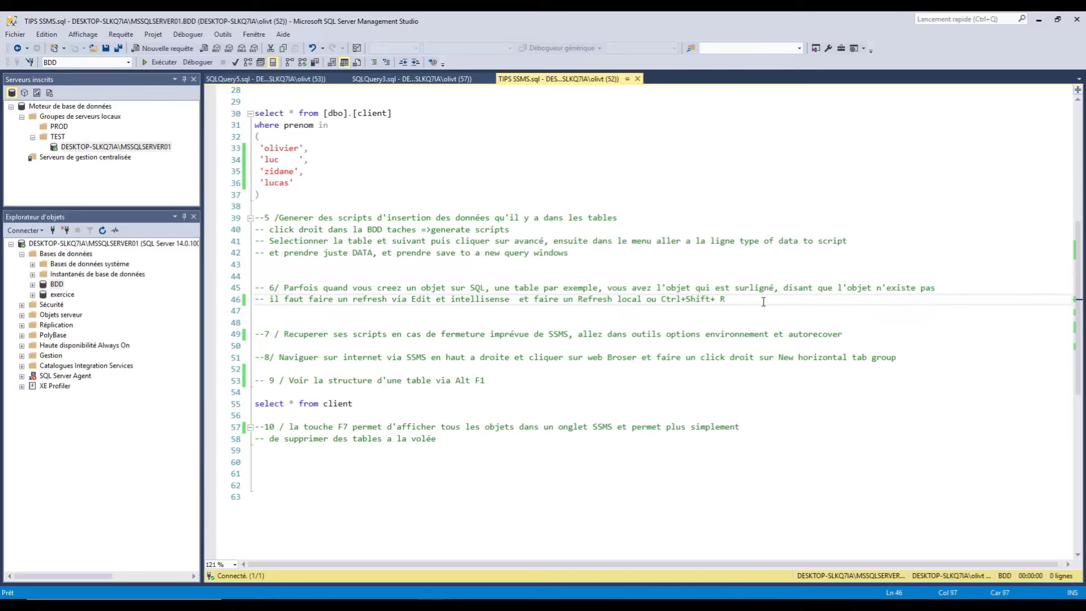
left_click_drag(509, 300, 453, 294)
left_click(454, 305)
left_click(511, 313)
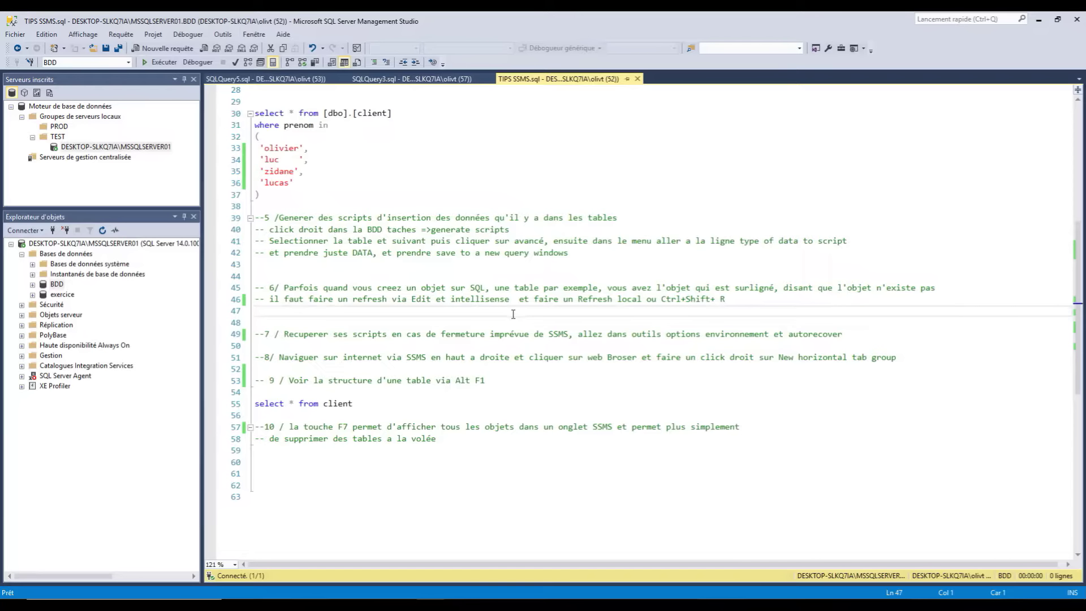
left_click(47, 36)
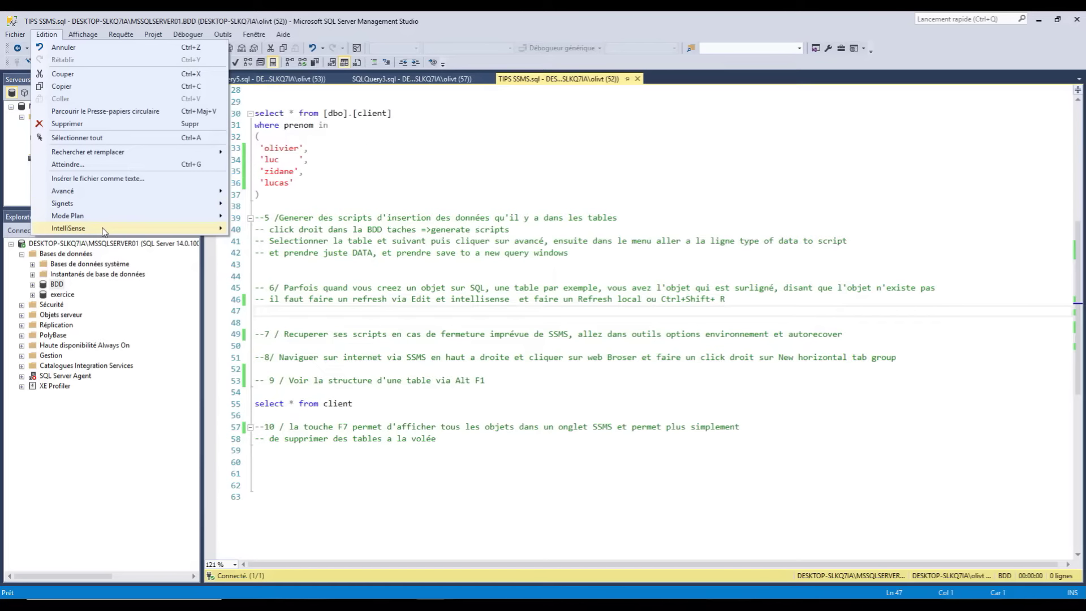
mouse_move(106, 229)
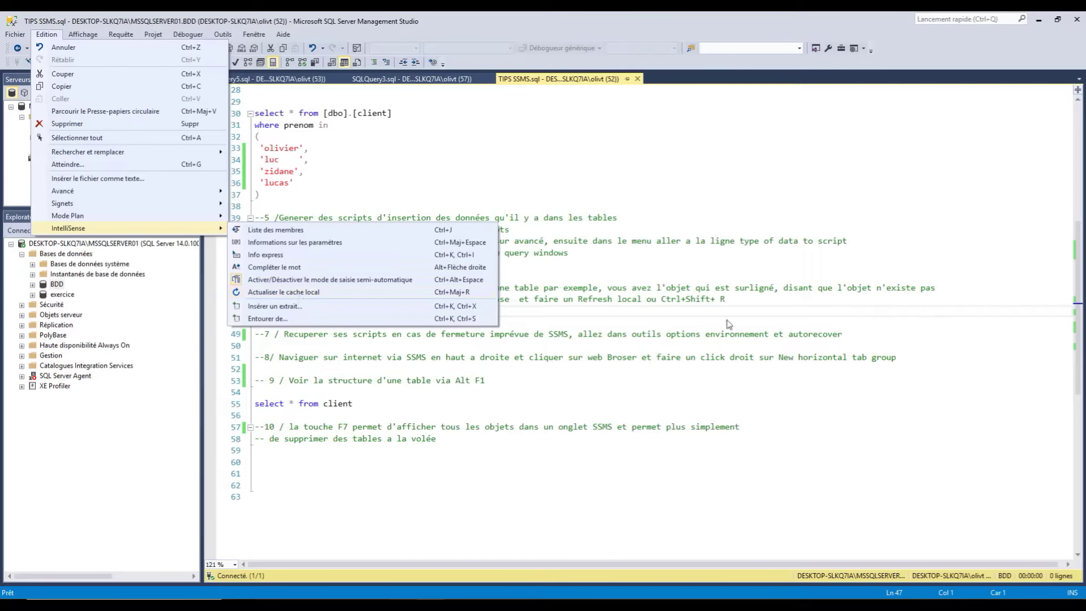
Replace "Shift" with "MAJ" in the shortcut noted on line 46 of tip 6
left_click(712, 305)
left_click_drag(711, 300, 685, 299)
type("Al")
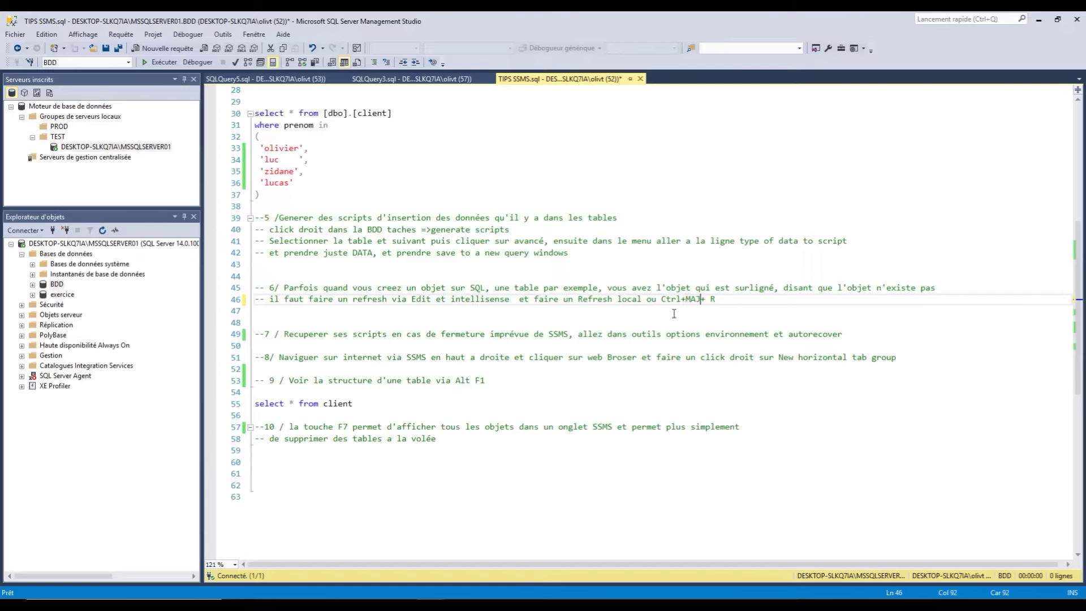
left_click(674, 313)
Review tips 6 and 7, and open the automatic recovery settings (Récupération automatique) in the Environment options
left_click(373, 333)
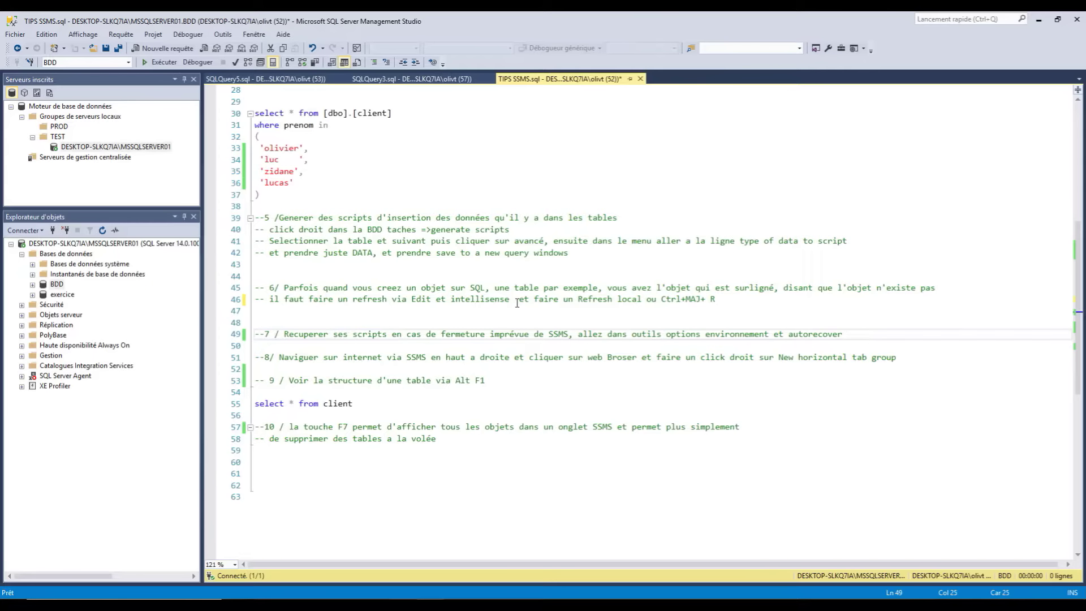
double_click(486, 299)
left_click(457, 309)
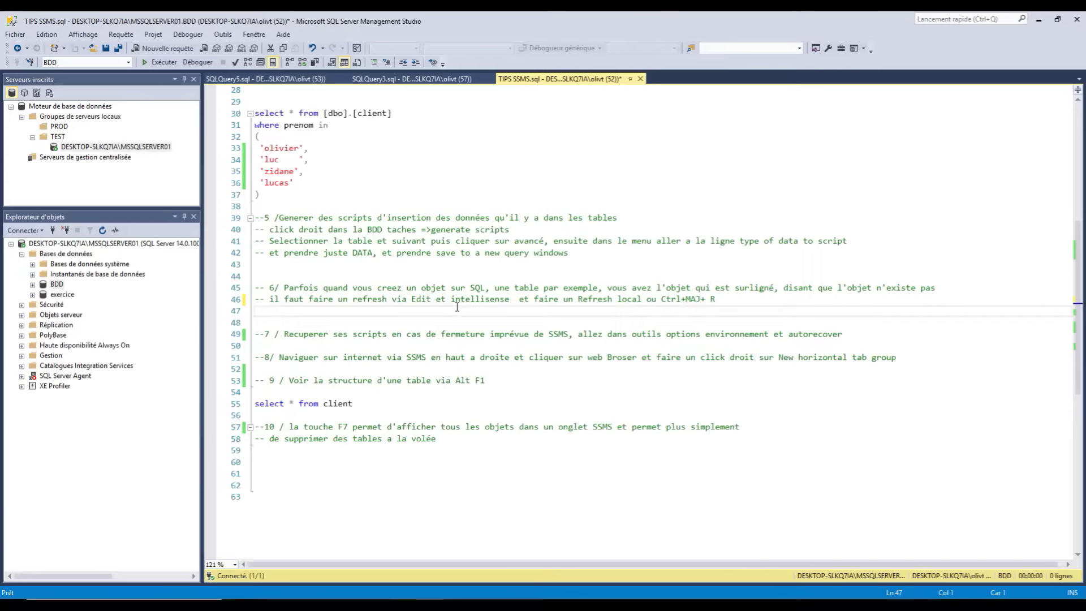
left_click(518, 359)
left_click(355, 346)
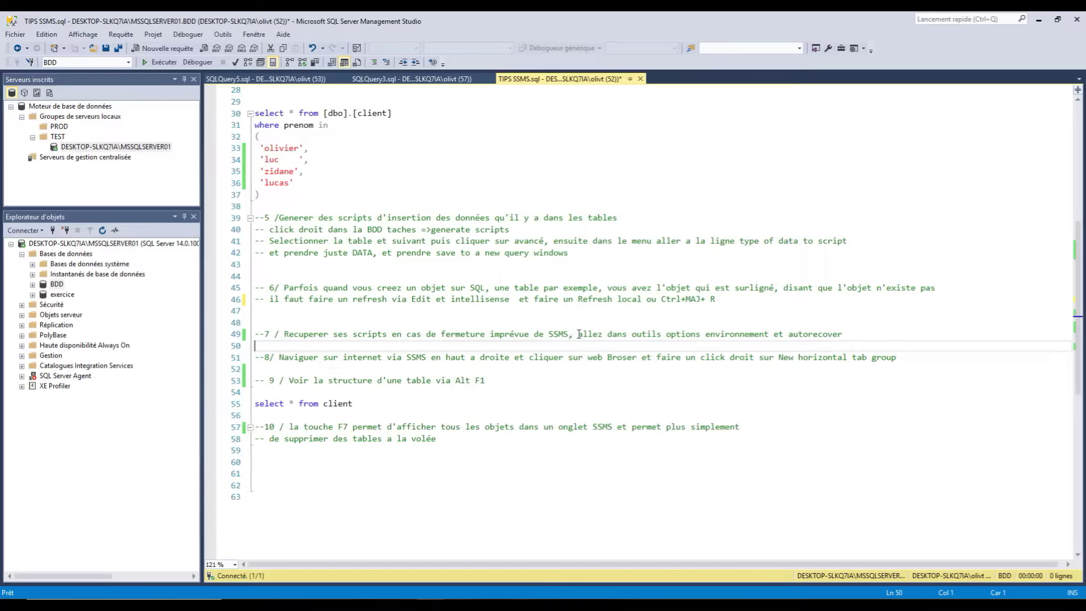
left_click(223, 34)
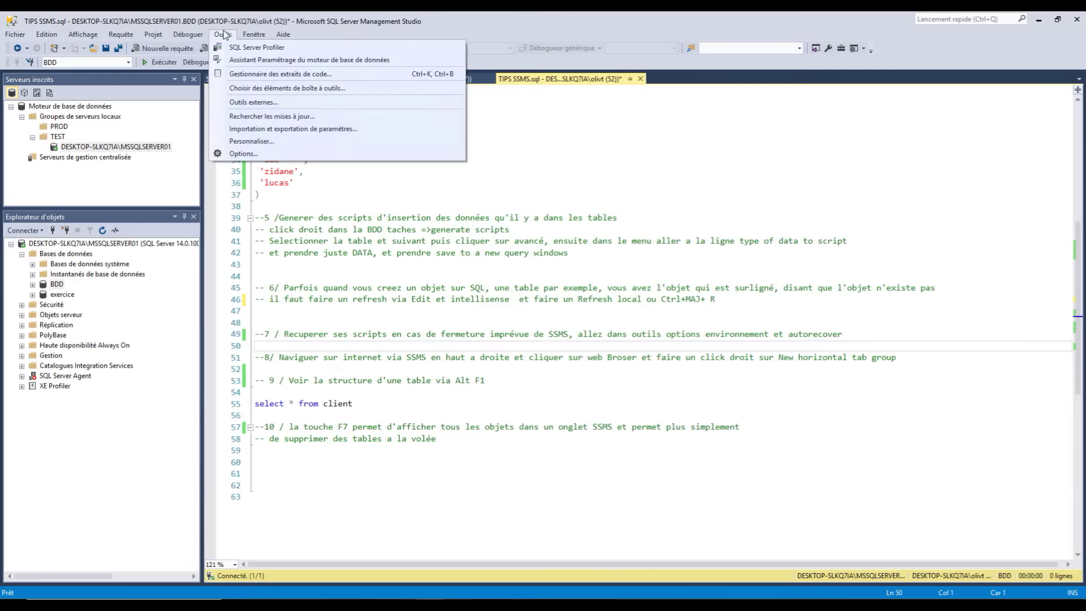
left_click(261, 157)
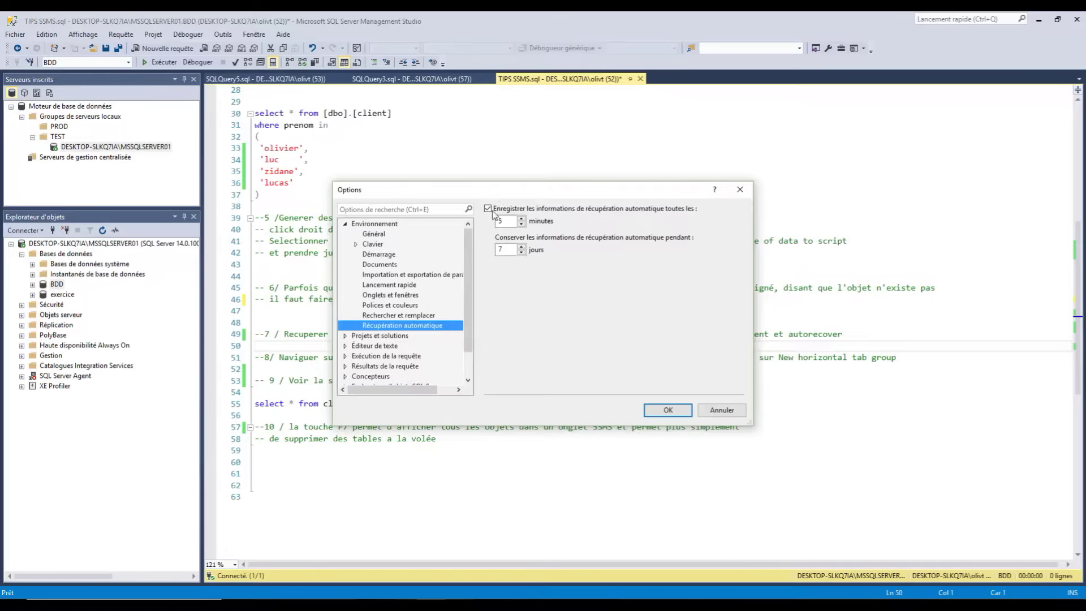
left_click_drag(488, 190, 386, 153)
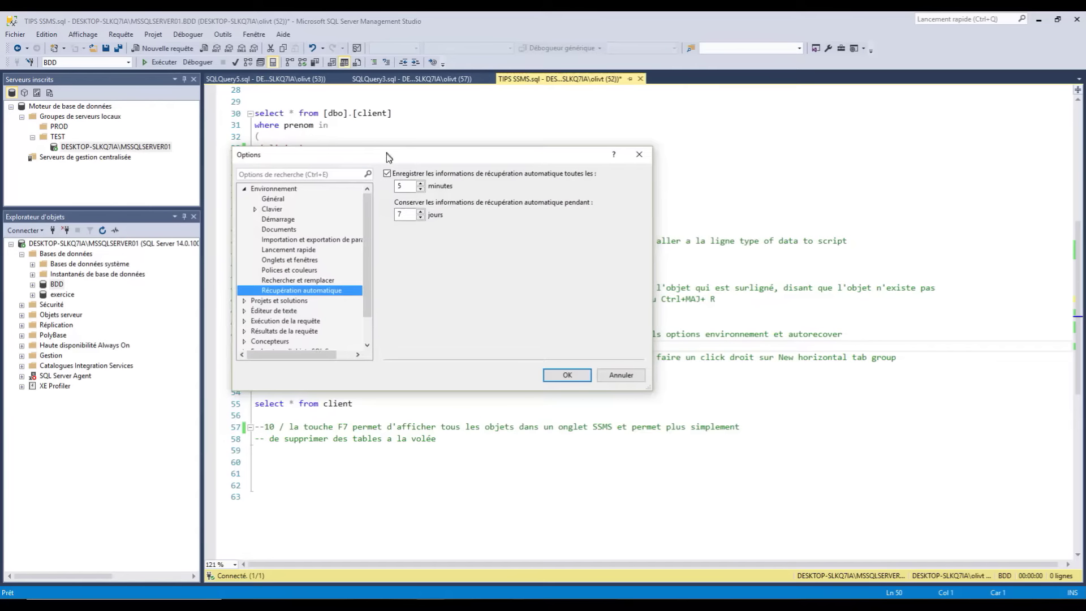
left_click(264, 189)
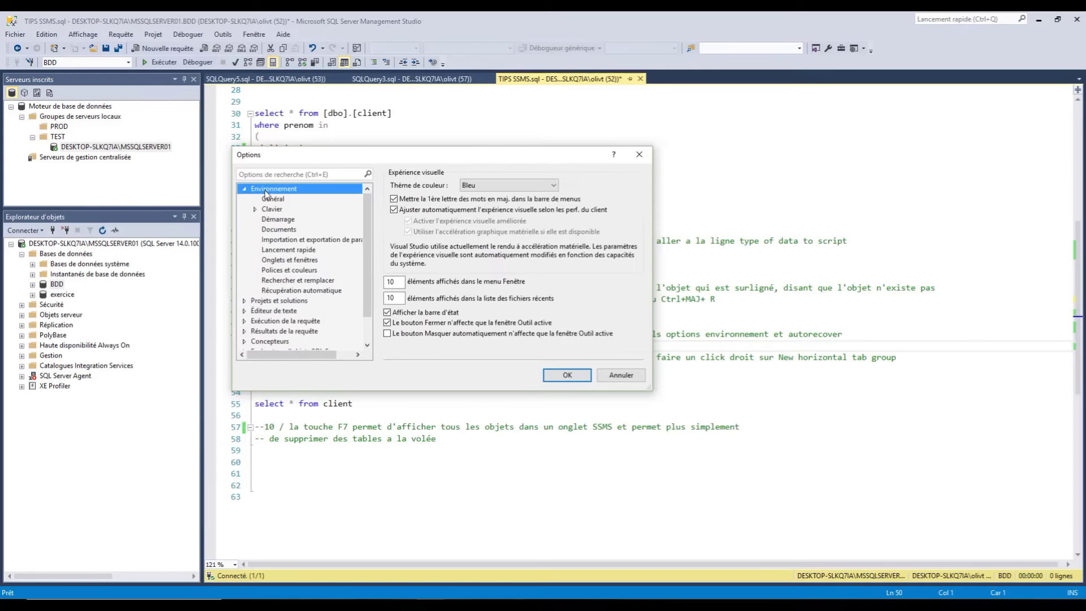
left_click(301, 291)
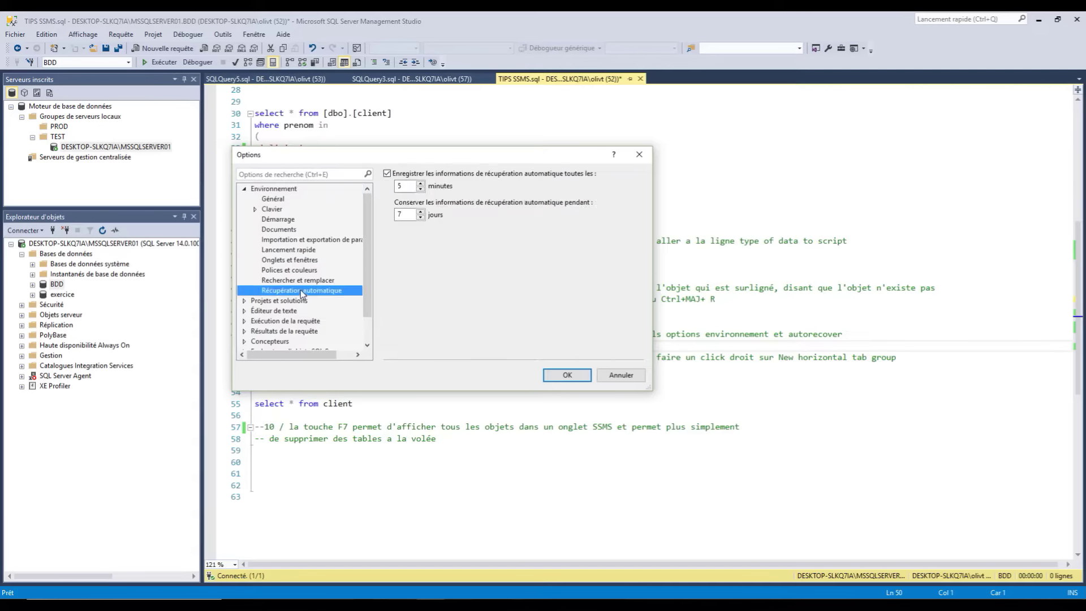
Change the number of days that automatic recovery information is kept and accept the options
double_click(401, 215)
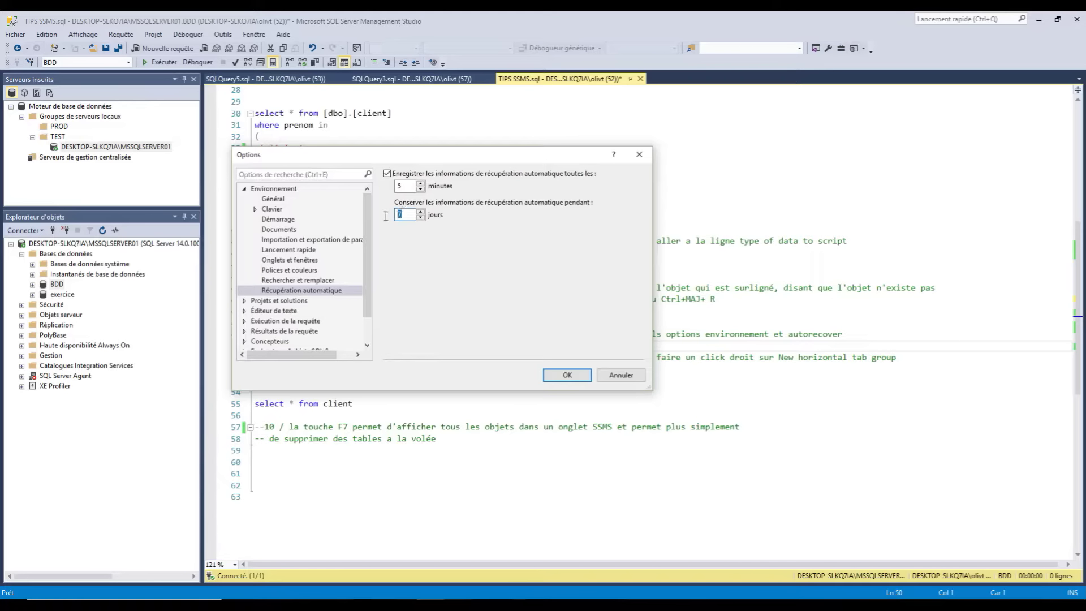
type("0")
left_click(571, 381)
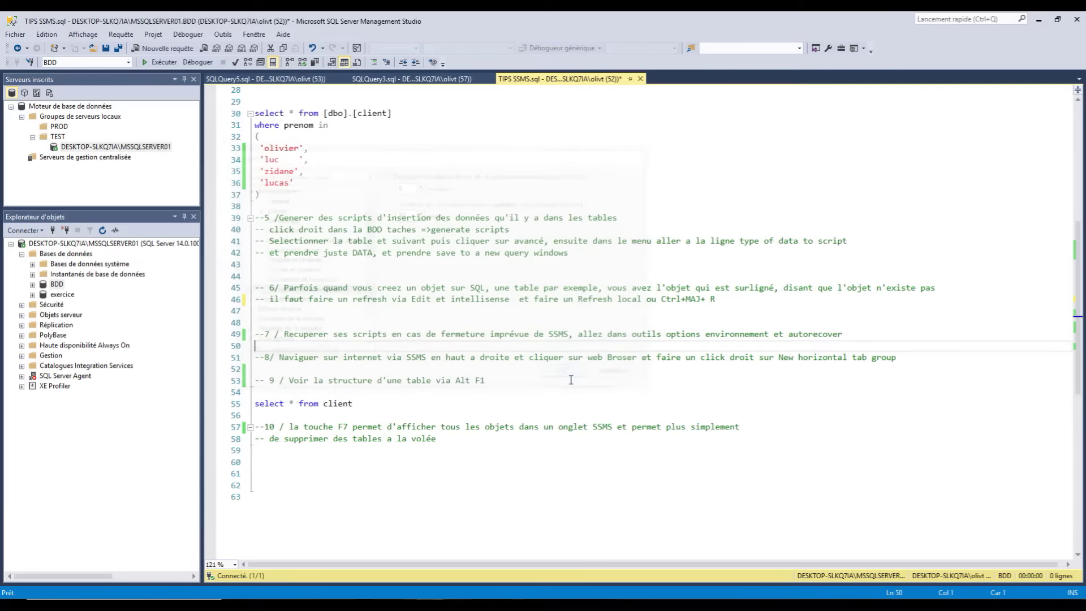
Move on to tip 8 and open the built-in web browser inside the workspace
left_click(464, 334)
scroll(465, 316, "down", 2)
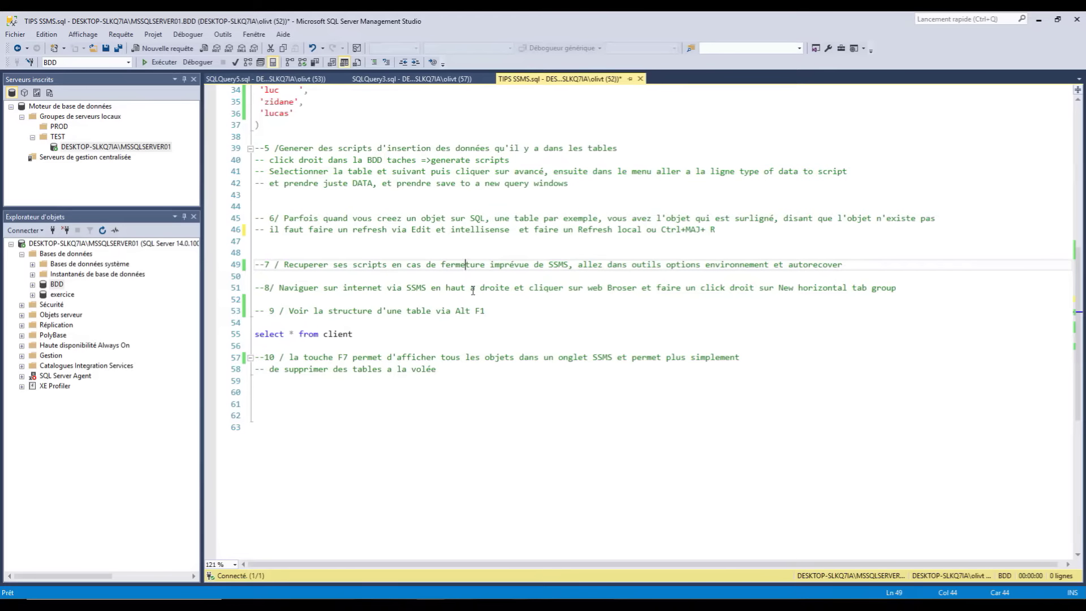
left_click(864, 49)
left_click(873, 62)
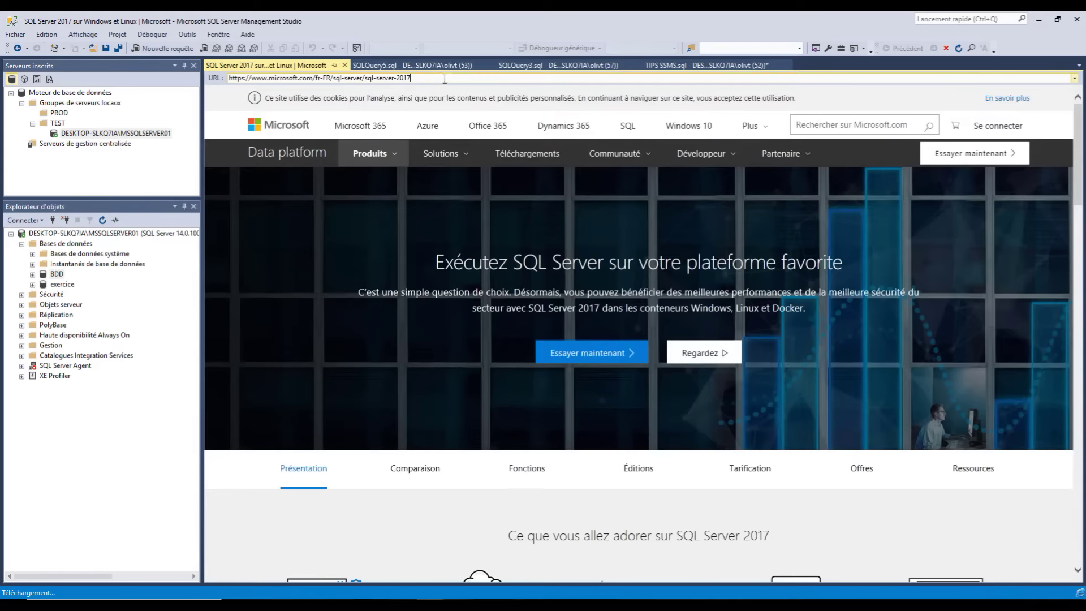
Load google.fr in the built-in browser and place its page in a new horizontal tab group
left_click_drag(439, 78, 340, 78)
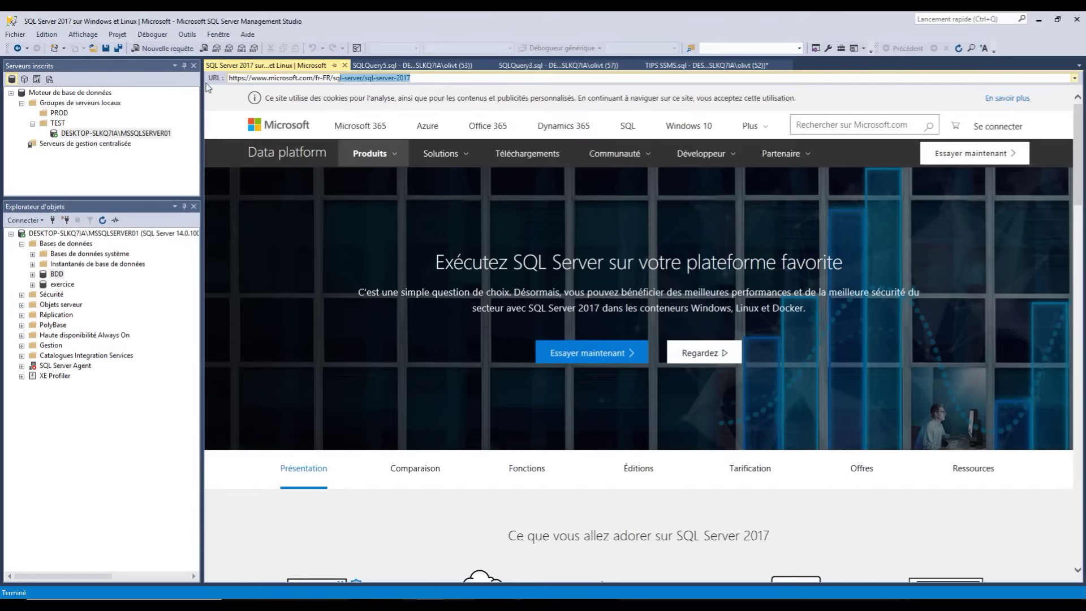
left_click(430, 78)
left_click_drag(430, 77, 184, 79)
type("google.fr")
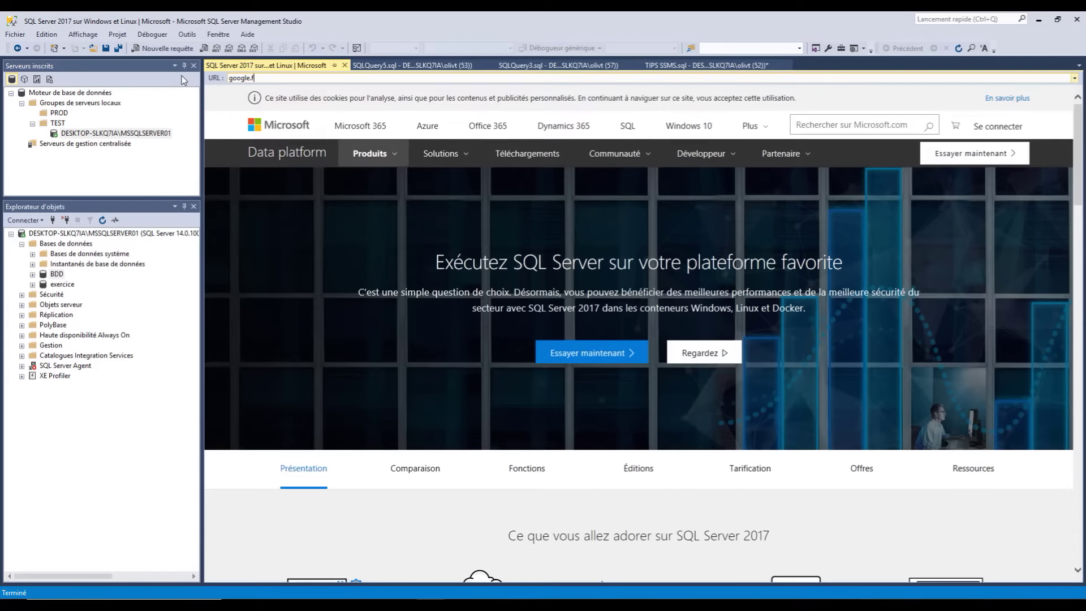
key("Return")
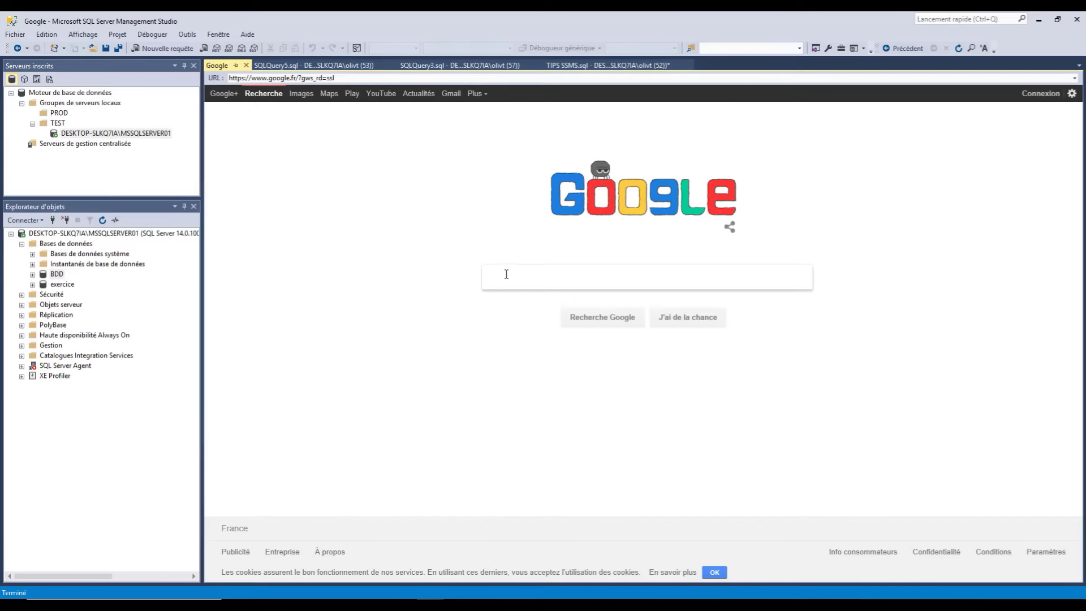
right_click(230, 68)
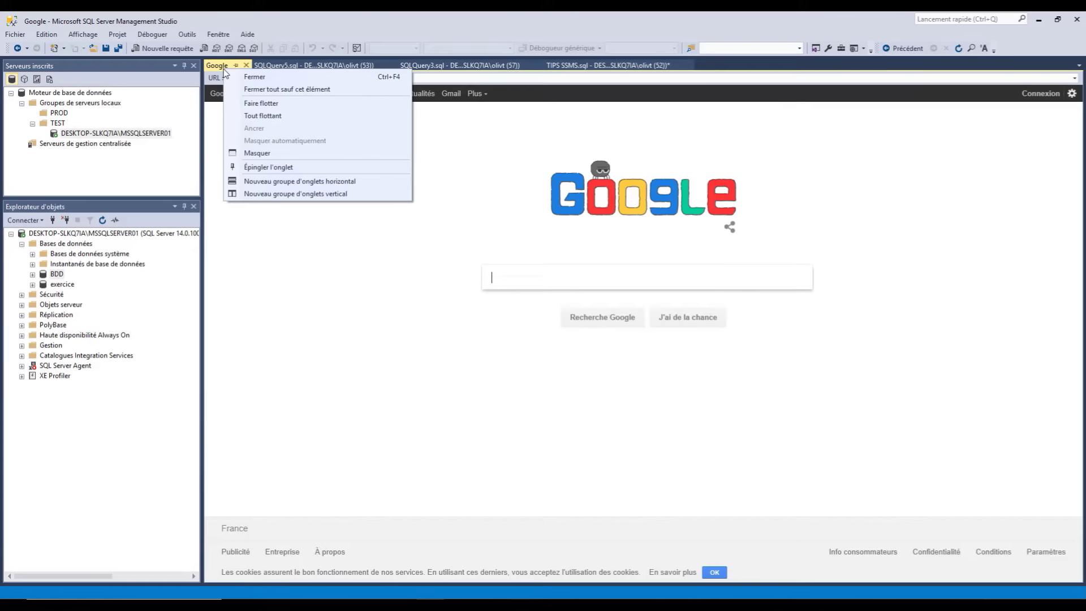
left_click(303, 182)
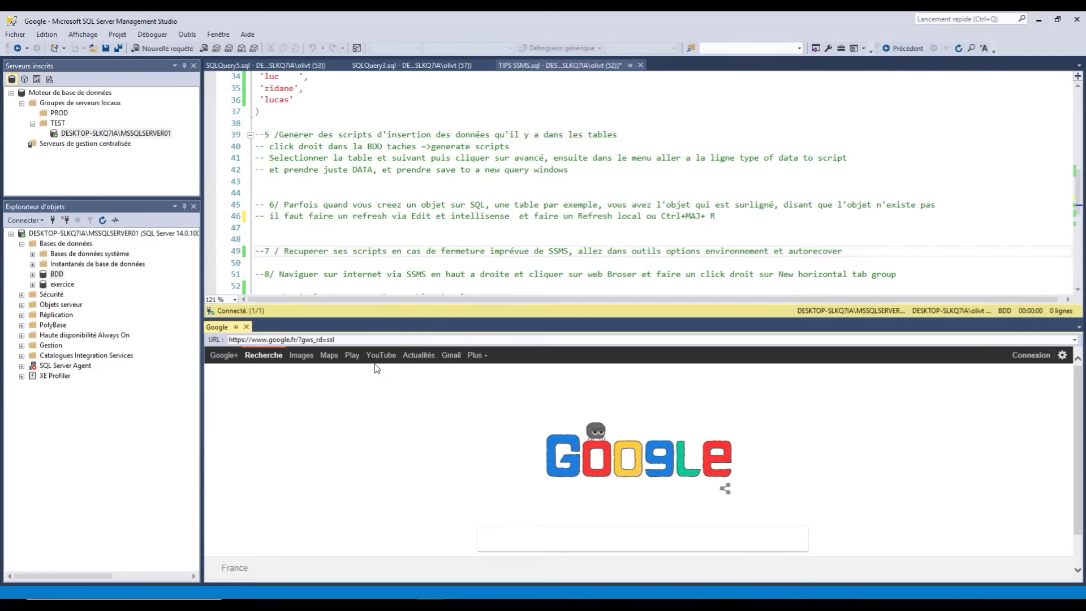
Move the Google page out of its horizontal split back into the previous tab group
left_click(310, 310)
left_click(285, 335)
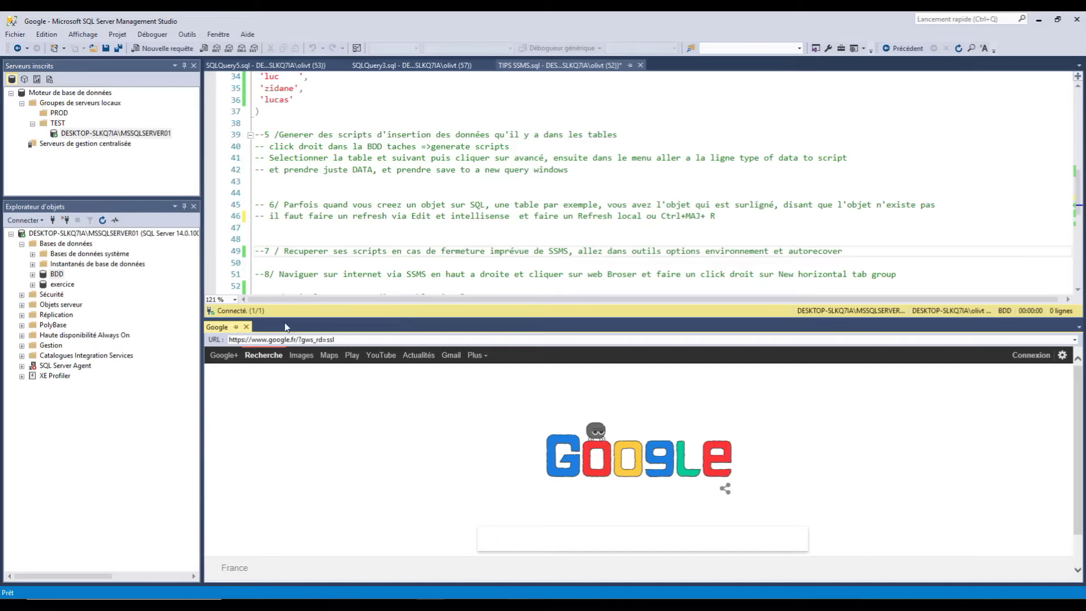
left_click(271, 314)
left_click(272, 340)
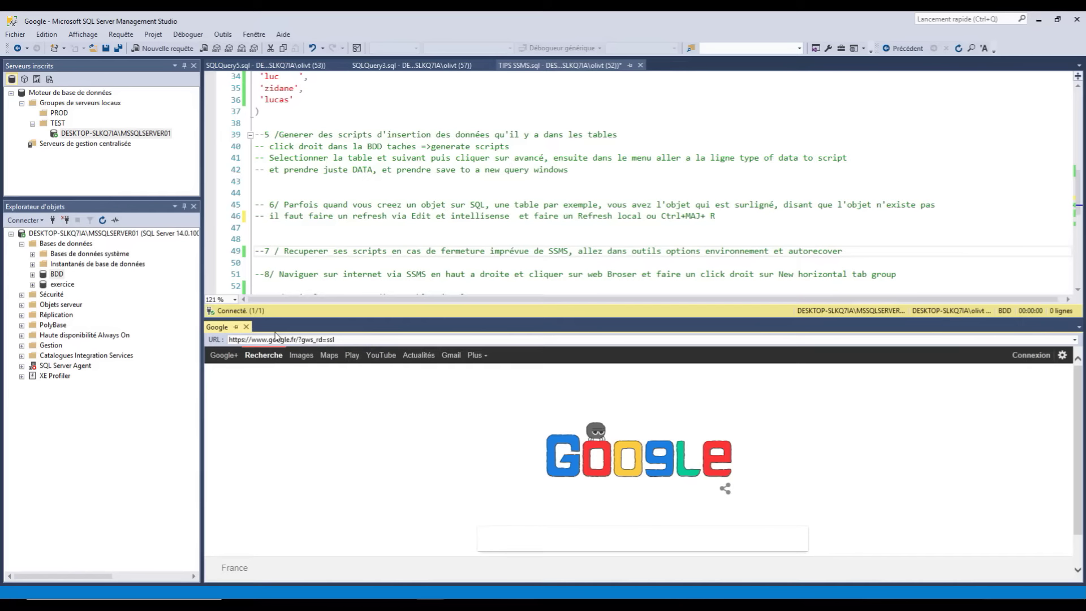
right_click(267, 375)
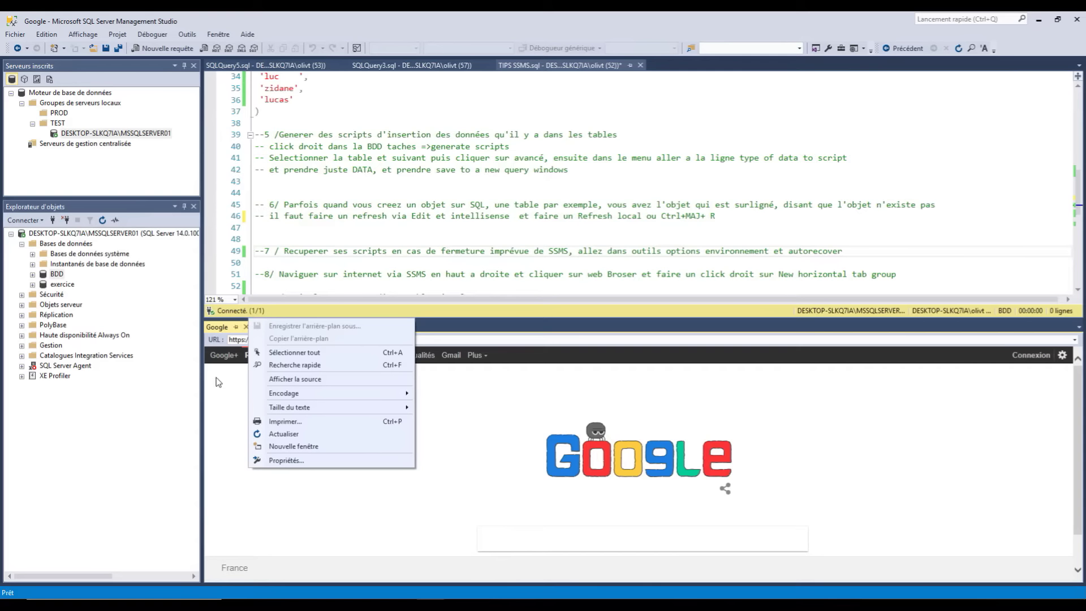
left_click(229, 330)
right_click(228, 329)
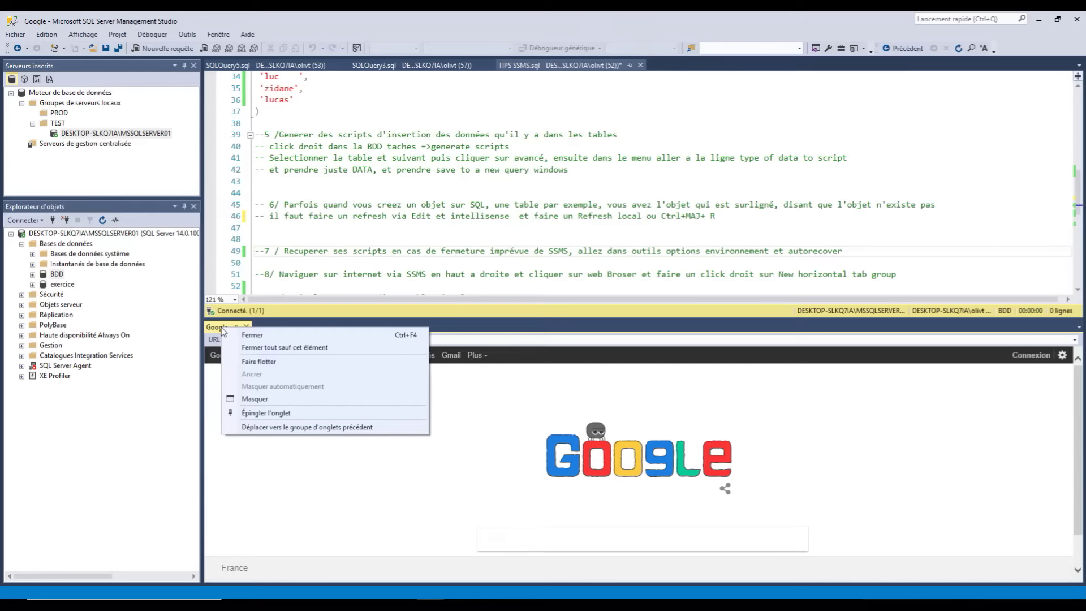
left_click(278, 426)
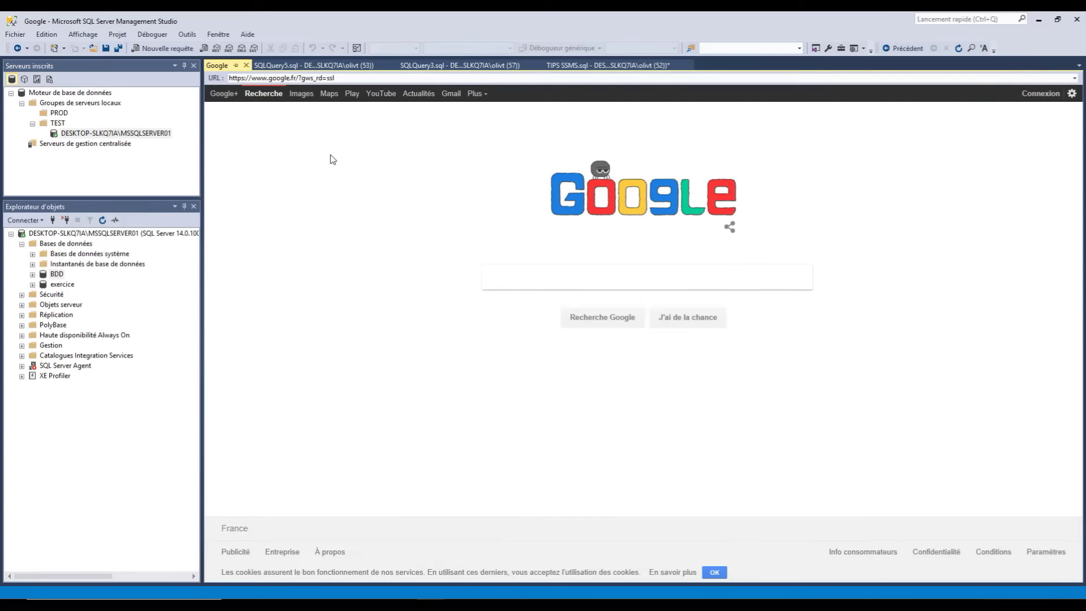
Place the Google page in a new vertical tab group beside the script and close the built-in browser
right_click(228, 67)
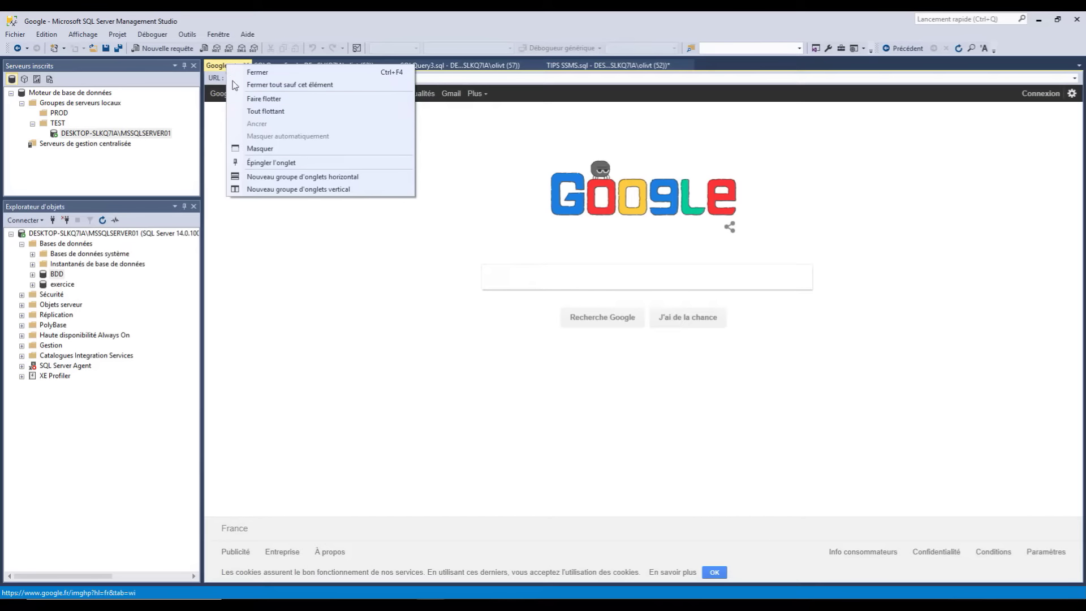
left_click(297, 190)
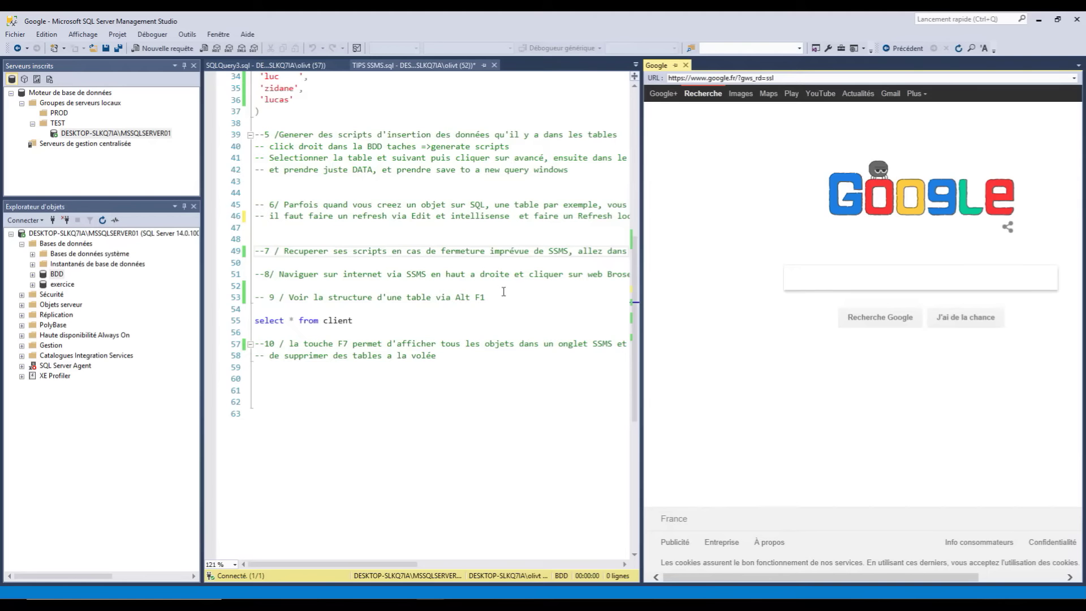
left_click(876, 274)
left_click(686, 65)
Try to display the structure of the client table named in the tip 9 select query
left_click(359, 312)
left_click_drag(357, 335, 327, 337)
left_click(349, 337)
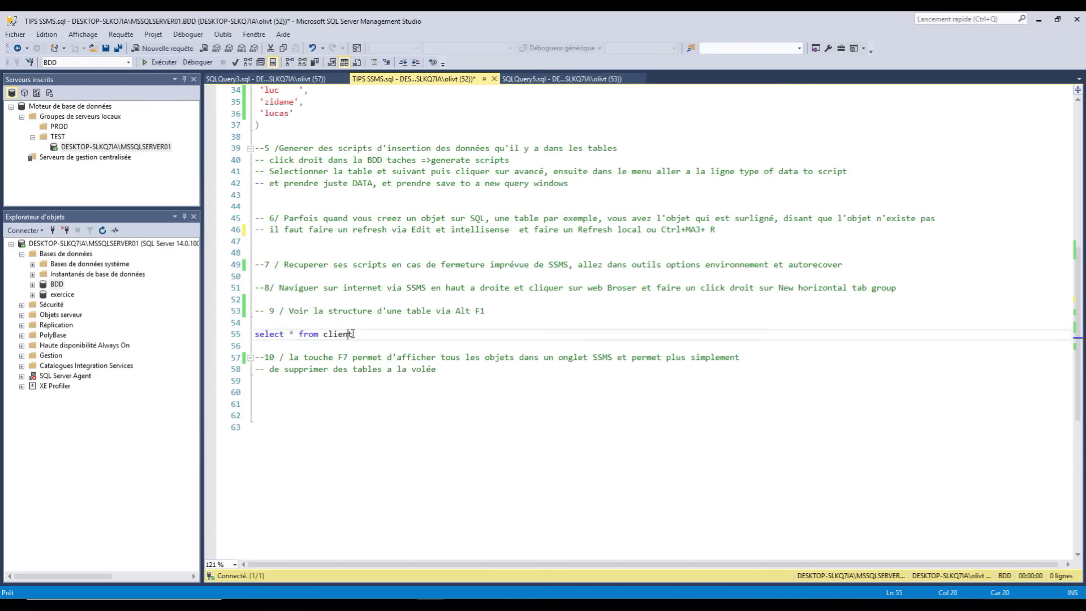
left_click(358, 336)
left_click_drag(357, 336, 324, 338)
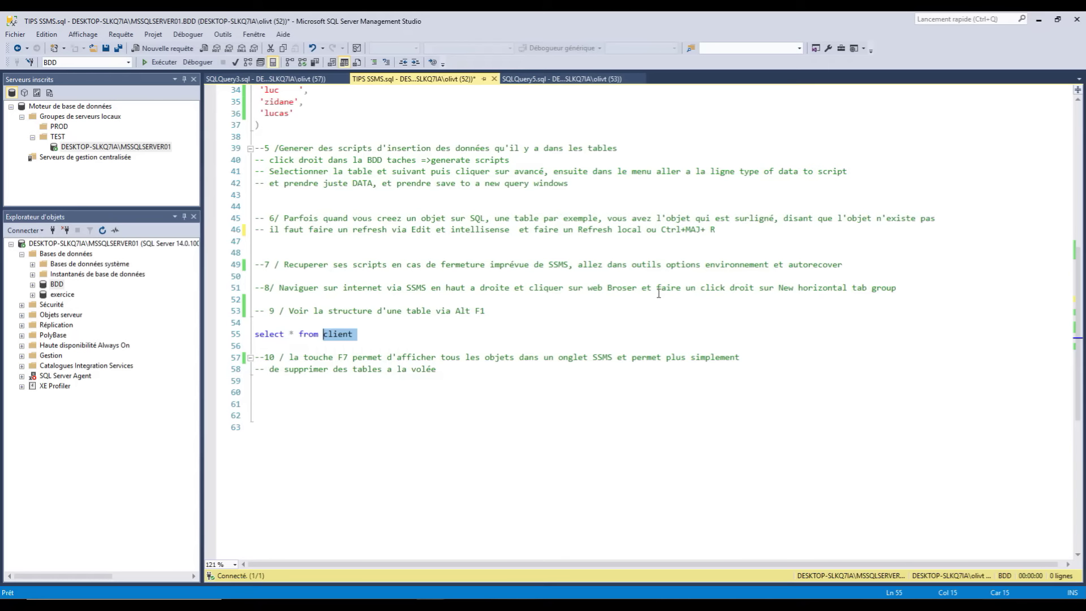
key("alt+F1")
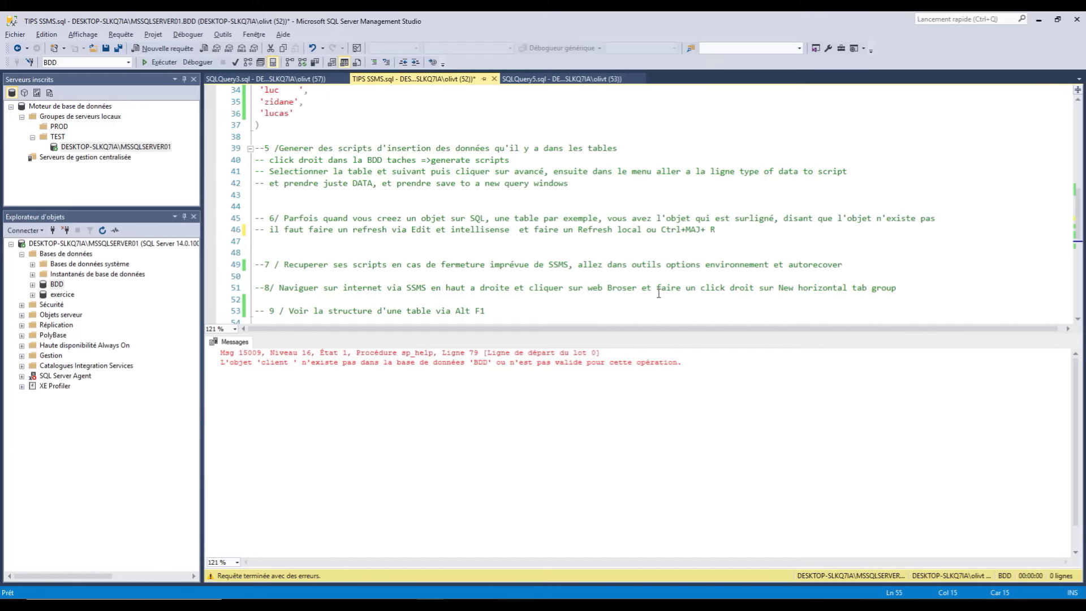
Expand the BDD database's tables in the Object Explorer and get the name of the dbo.Nom table
left_click(360, 264)
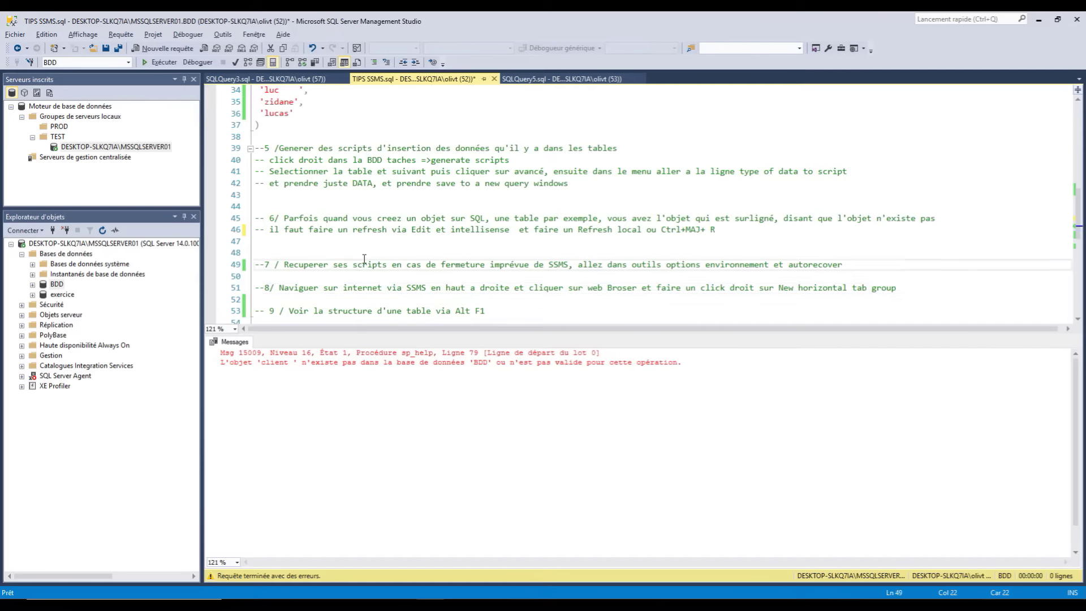
scroll(362, 261, "down", 3)
left_click(32, 284)
left_click(44, 304)
left_click(84, 355)
left_click(93, 355)
key("Return")
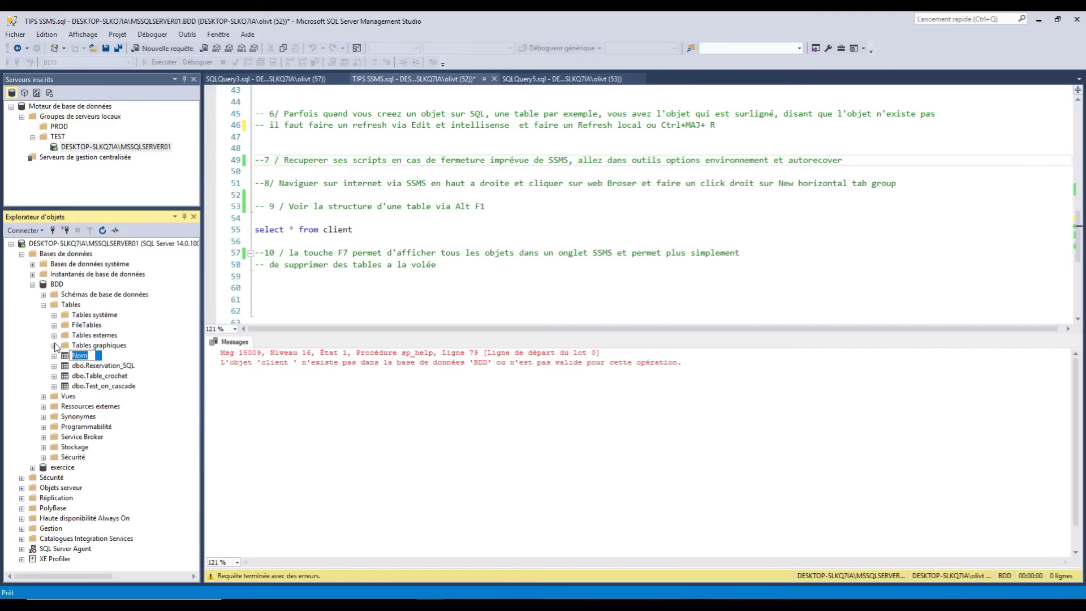
Replace client with Nom in the tip 9 select query and display the structure of the Nom table
left_click(377, 221)
double_click(352, 228)
type("Nom")
key("Down")
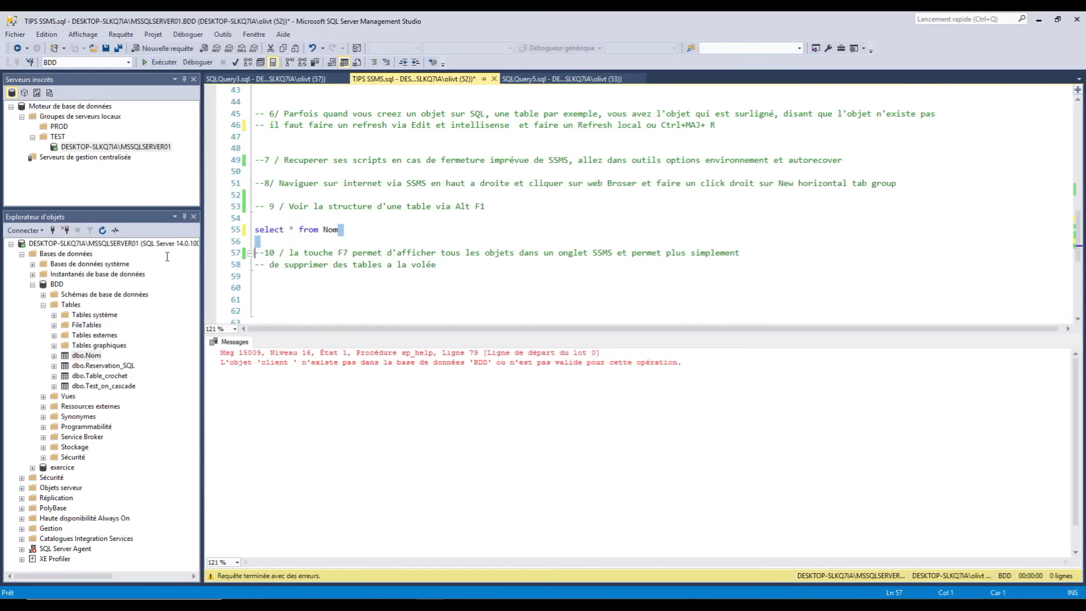
left_click_drag(339, 229, 323, 229)
key("alt+F1")
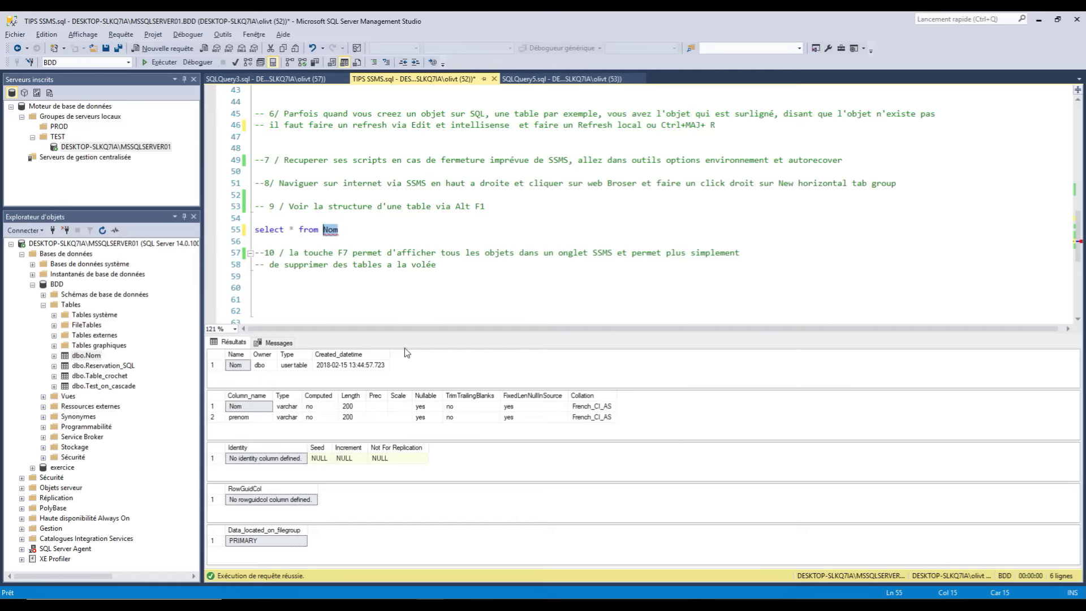
Examine the owner, column types, collation and FixedLenNullInSource values in the Nom table's structure results
scroll(426, 293, "right", 1)
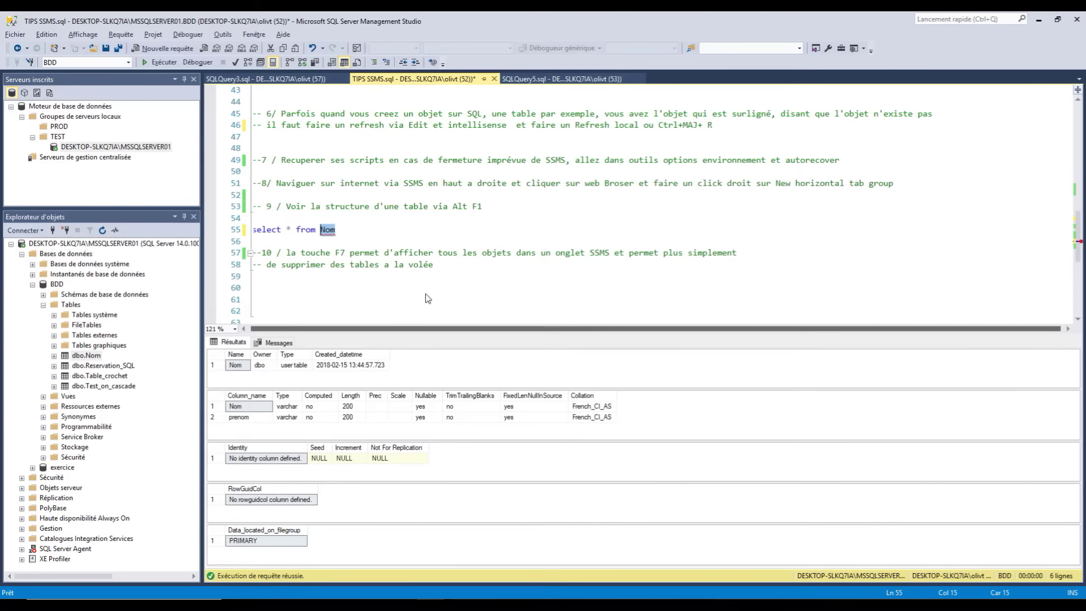
left_click(261, 365)
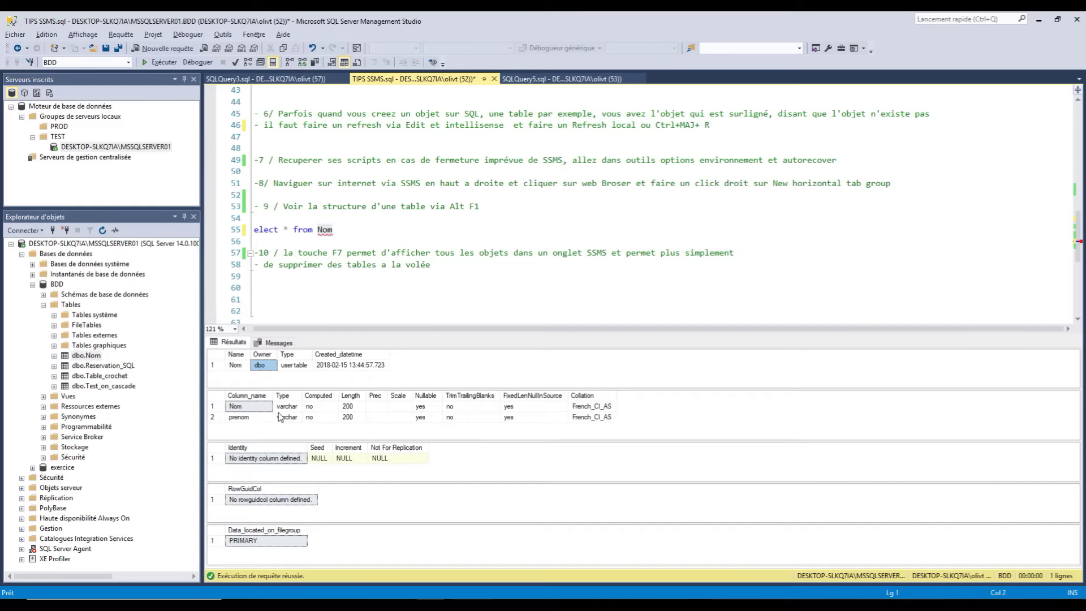
left_click_drag(287, 409, 286, 417)
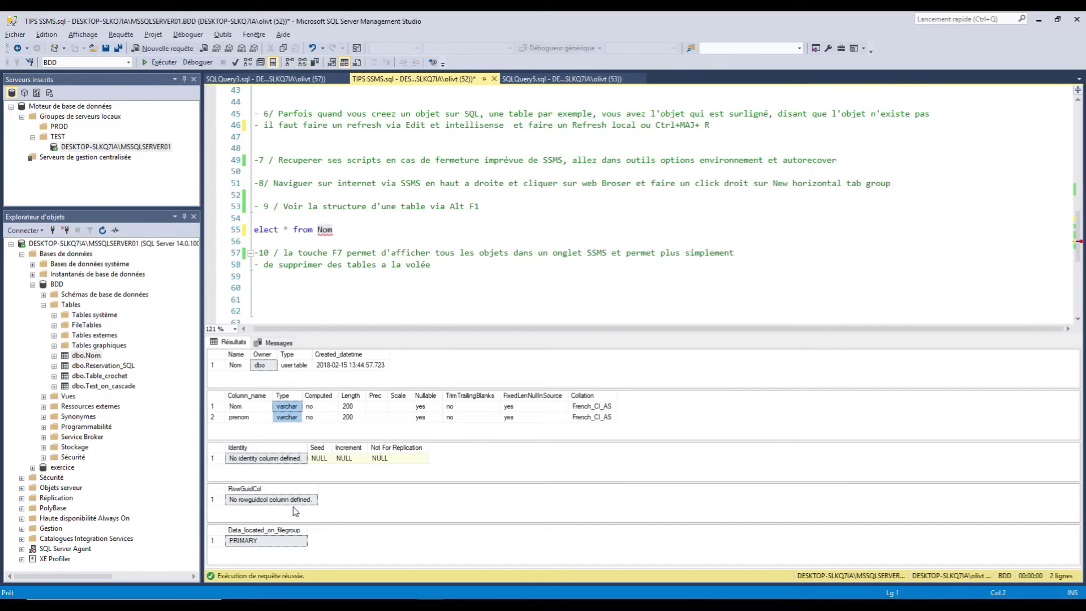
left_click_drag(588, 406, 588, 417)
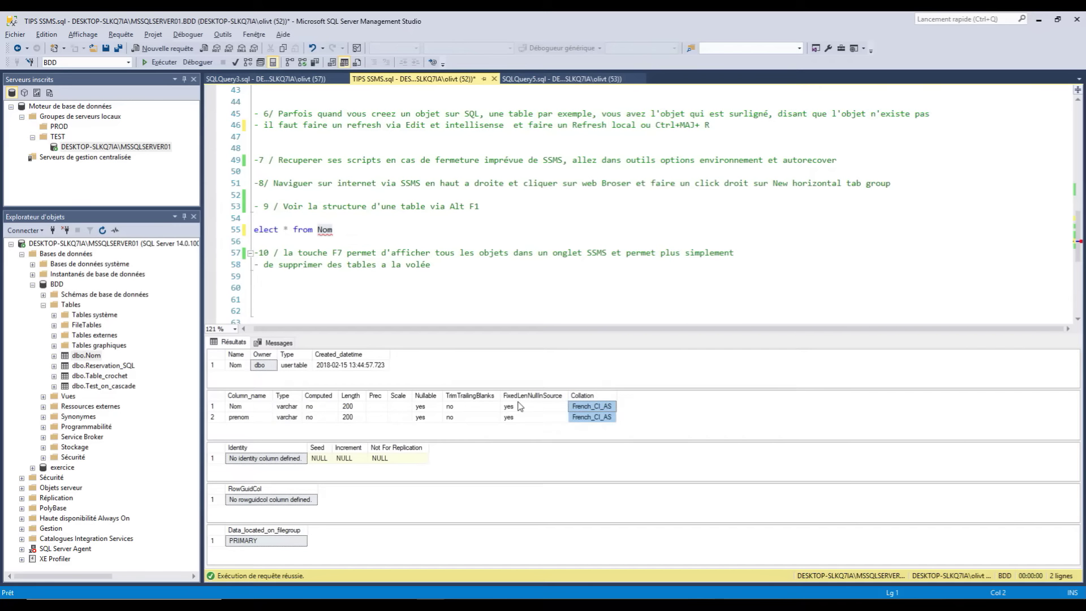
left_click(516, 406)
Move on to tip 10 and list the BDD database's Tables folder in the Object Explorer details view
left_click(358, 265)
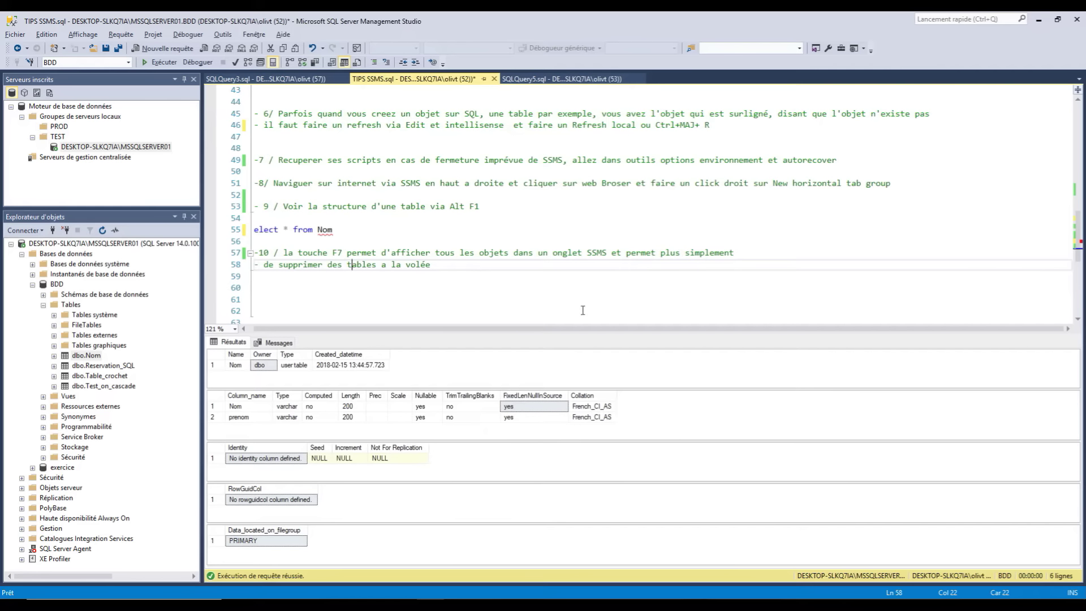
left_click(467, 263)
left_click(74, 306)
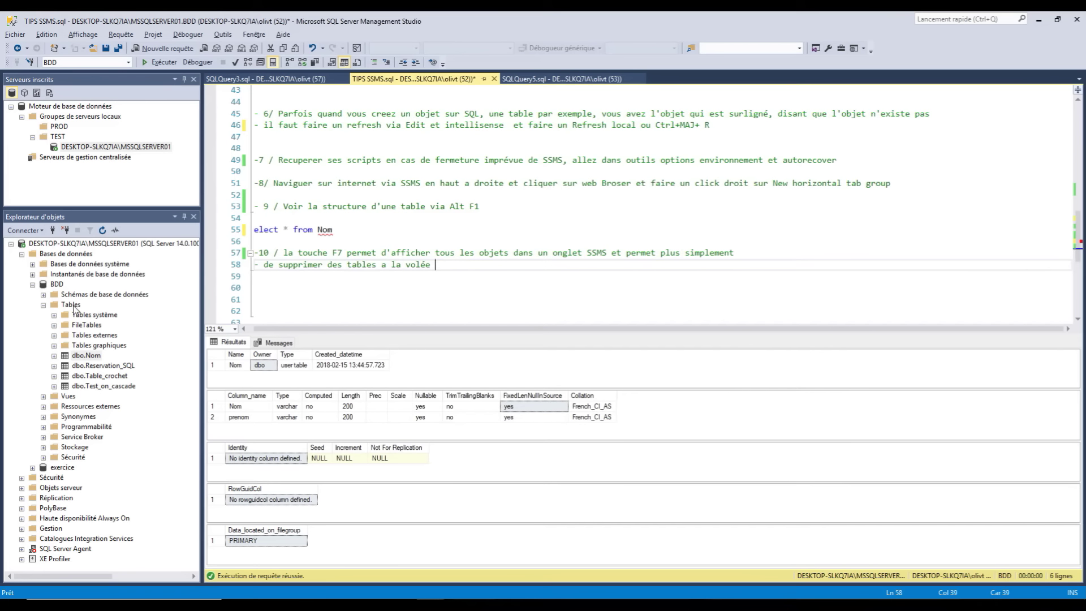
right_click(91, 357)
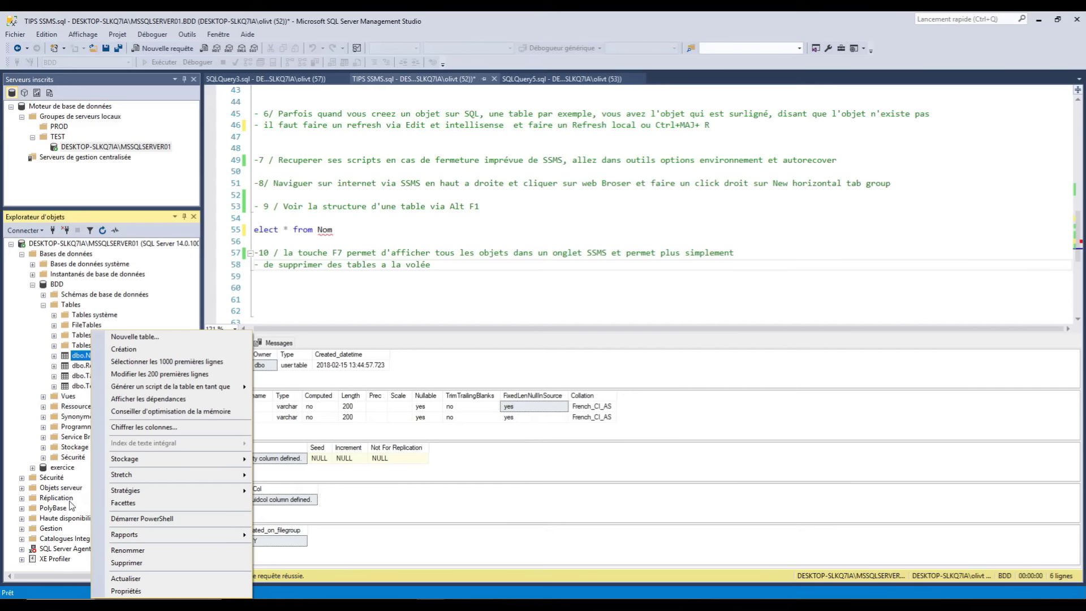
left_click(64, 309)
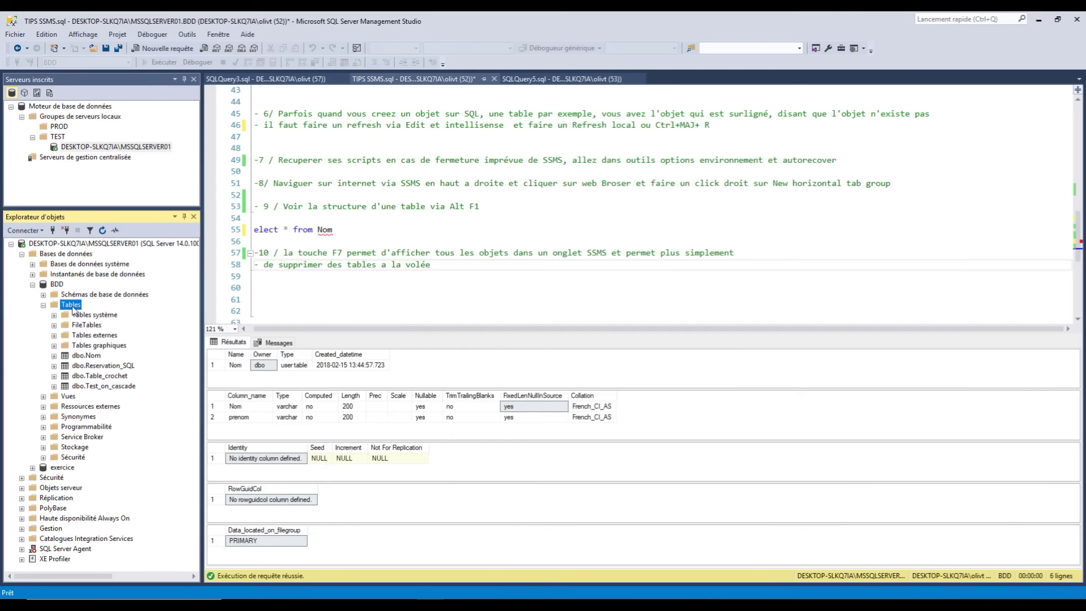
key("F7")
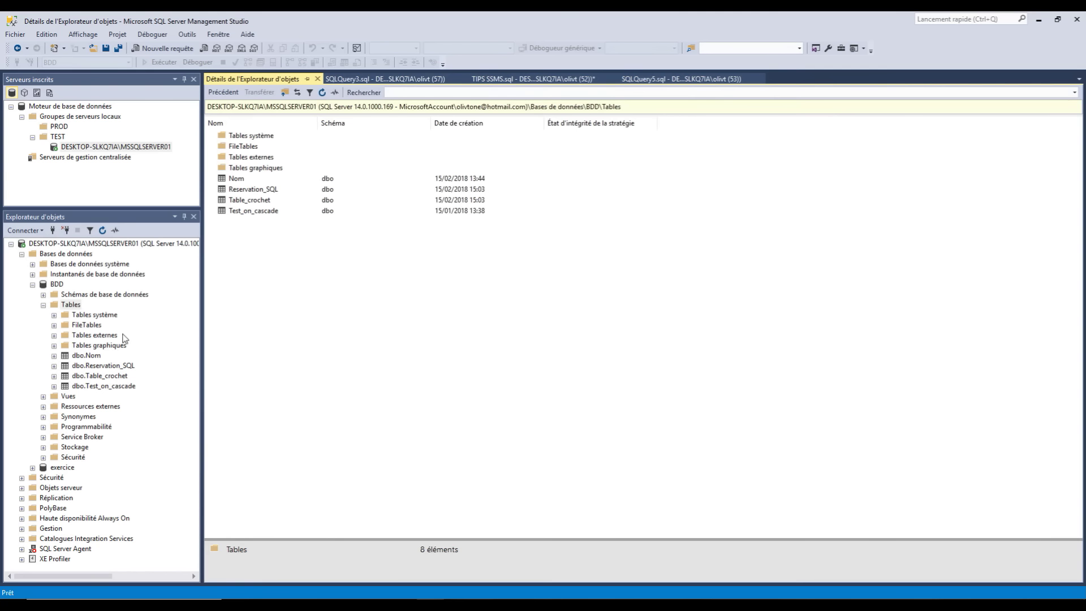
Select Nom, Reservation_SQL, Table_crochet and Test_on_cascade together, show their delete option without applying it, and close the details view
left_click(246, 180)
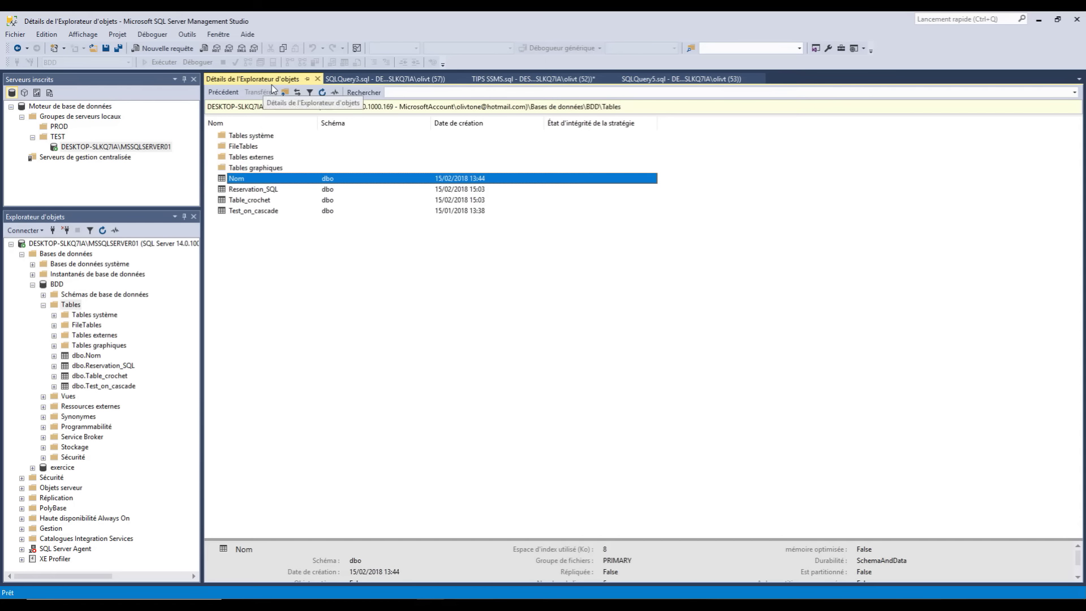
left_click(247, 191)
left_click(249, 199, "ctrl")
left_click(254, 211, "ctrl")
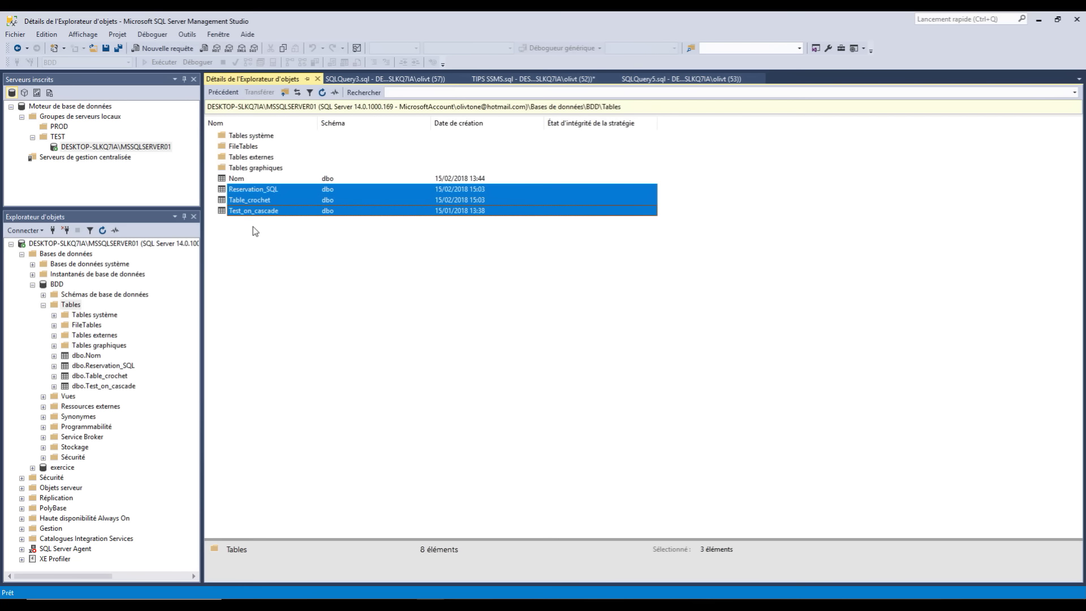
left_click(247, 180, "shift")
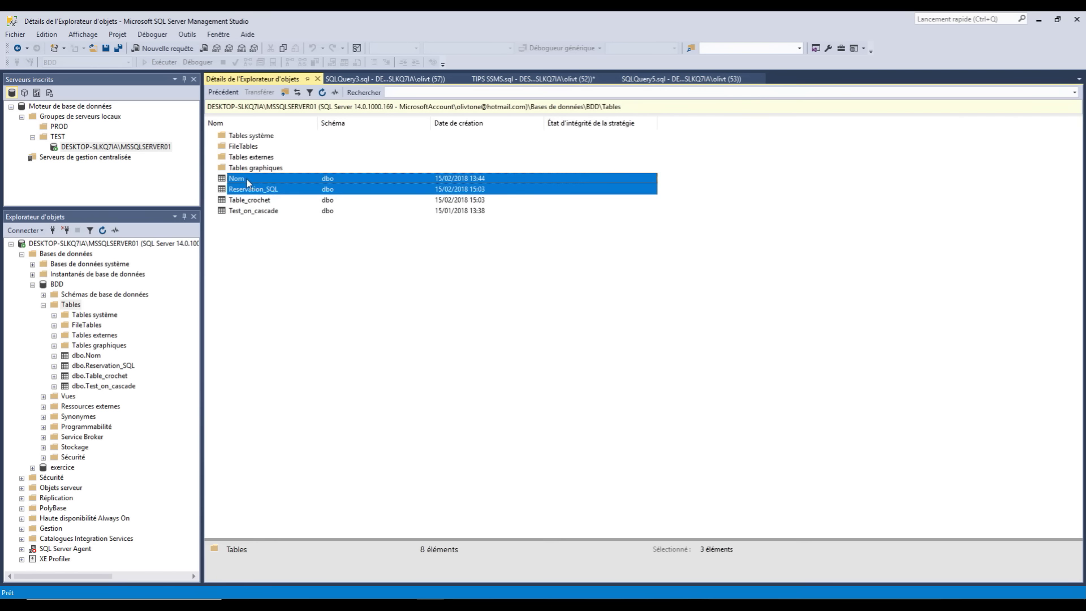
left_click(256, 214, "ctrl")
left_click(260, 195, "ctrl")
right_click(261, 195)
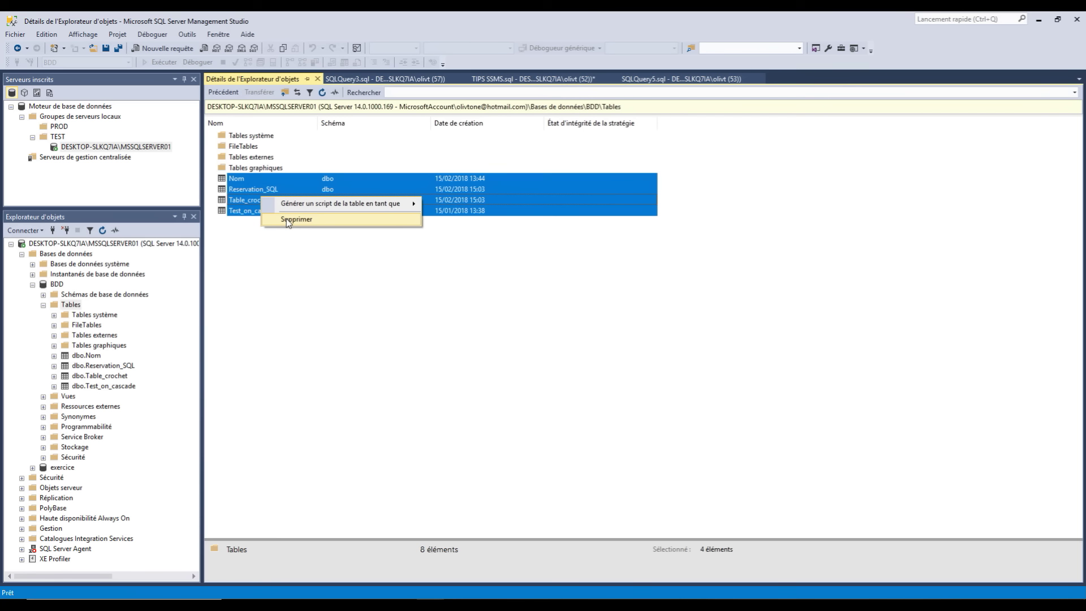
left_click(314, 278)
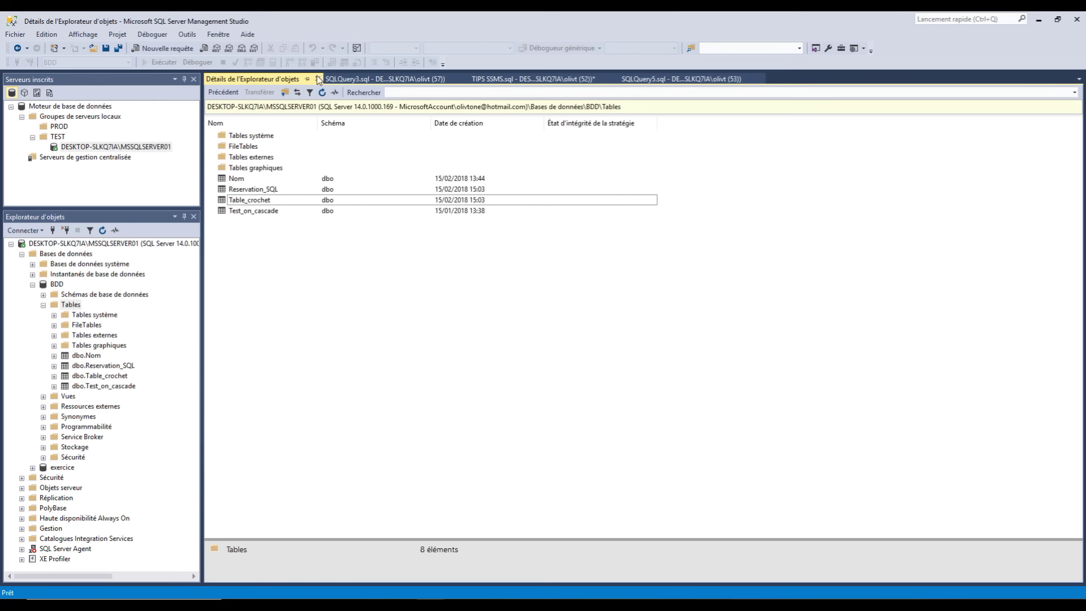
left_click(318, 79)
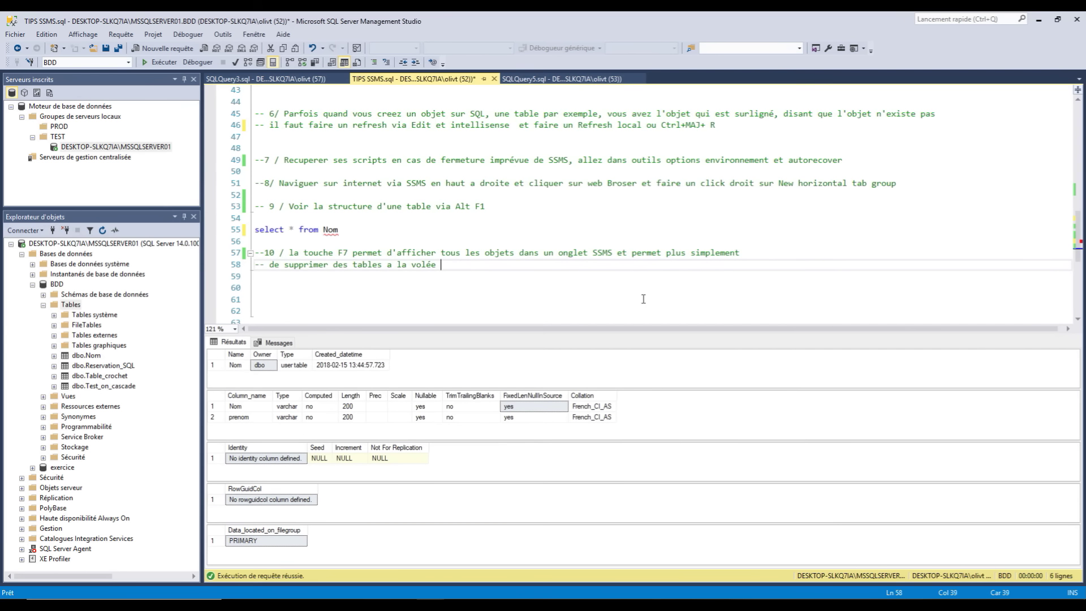